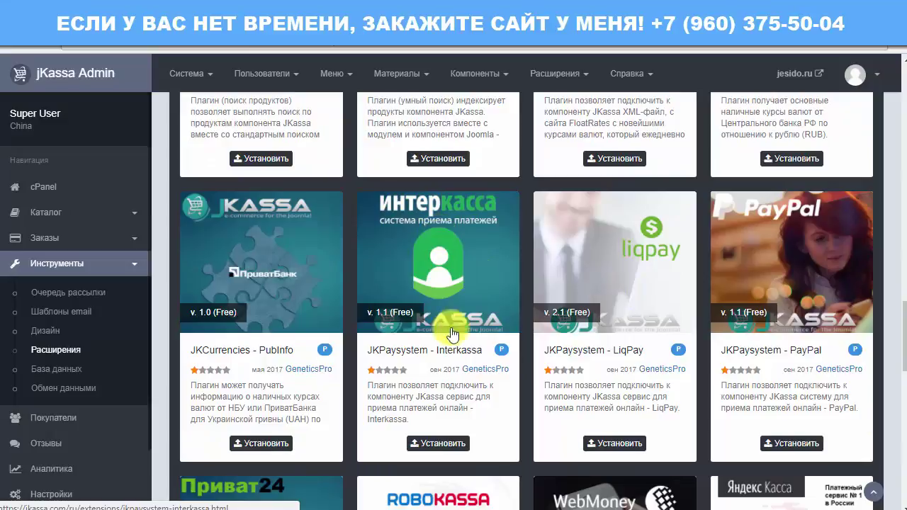
Install the JKPaysystem - Interkassa plugin from the available extensions and open its settings
click(429, 445)
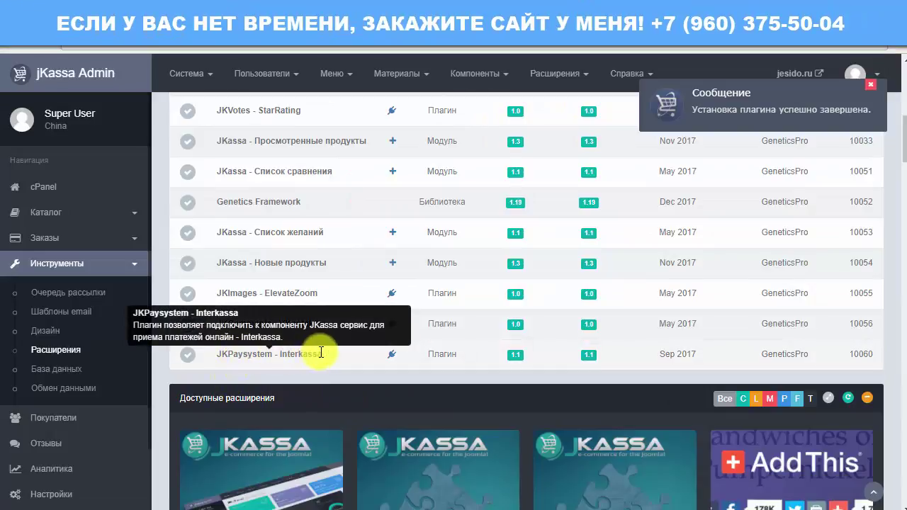
drag(319, 353, 282, 356)
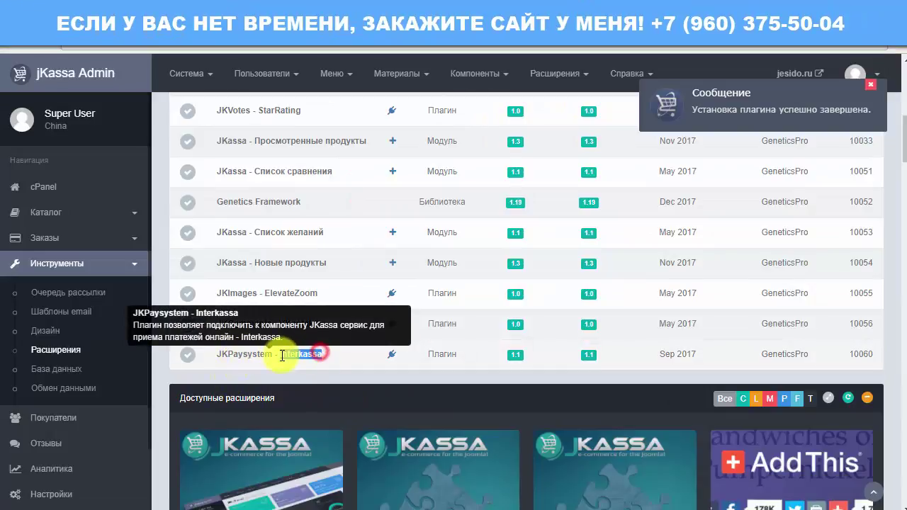
click(393, 356)
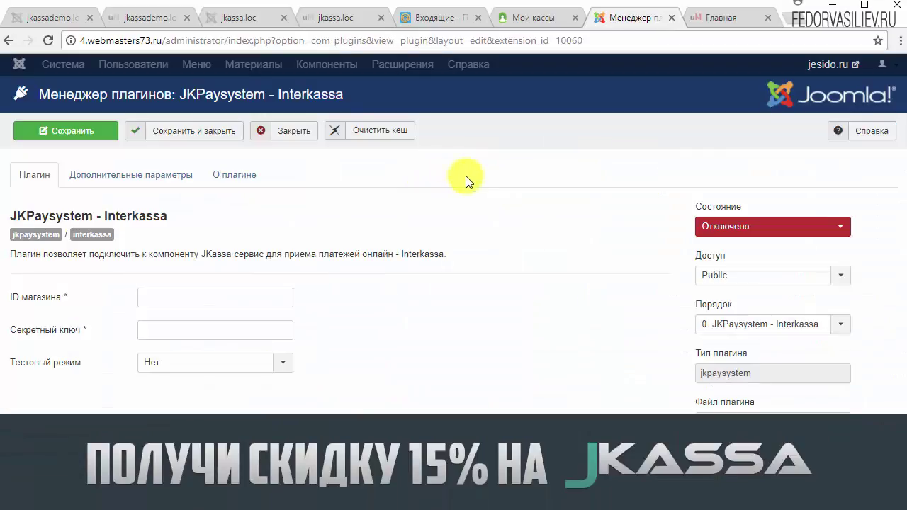
Set the Interkassa plugin's state to Включено and view its description before returning to the main plugin settings
click(721, 227)
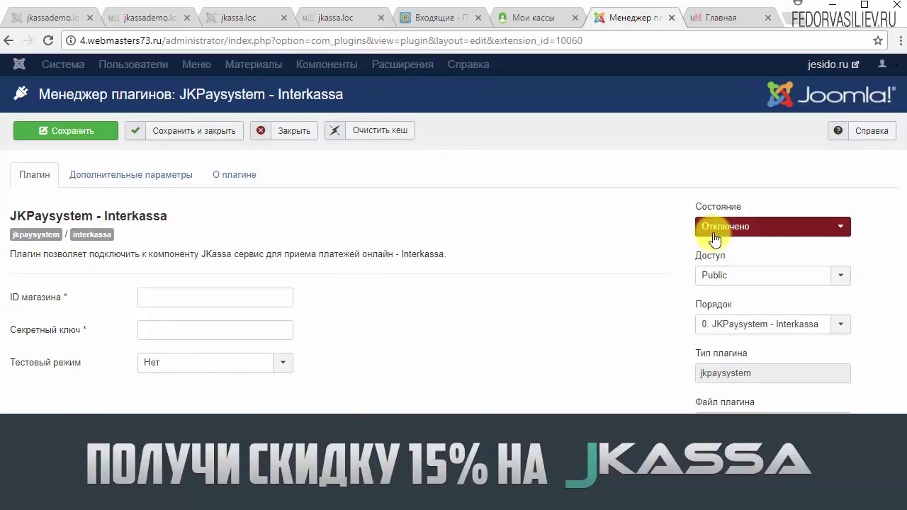
click(716, 243)
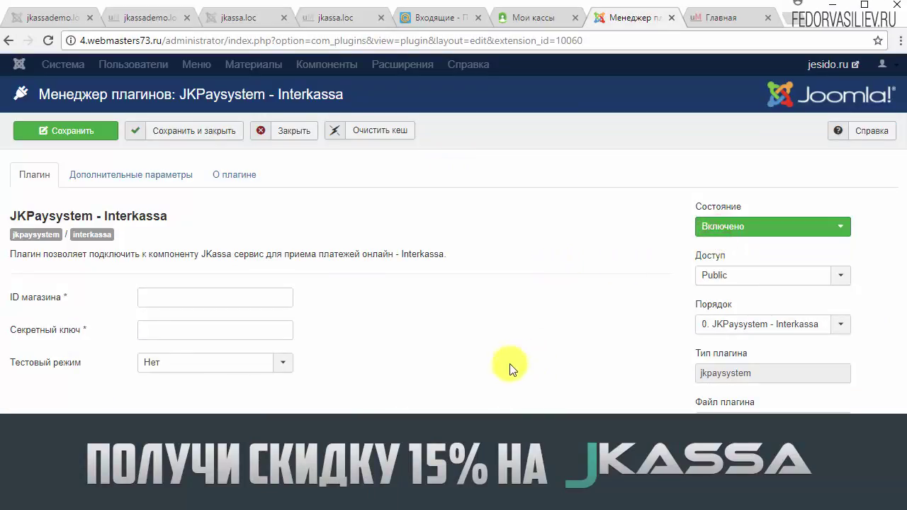
click(217, 174)
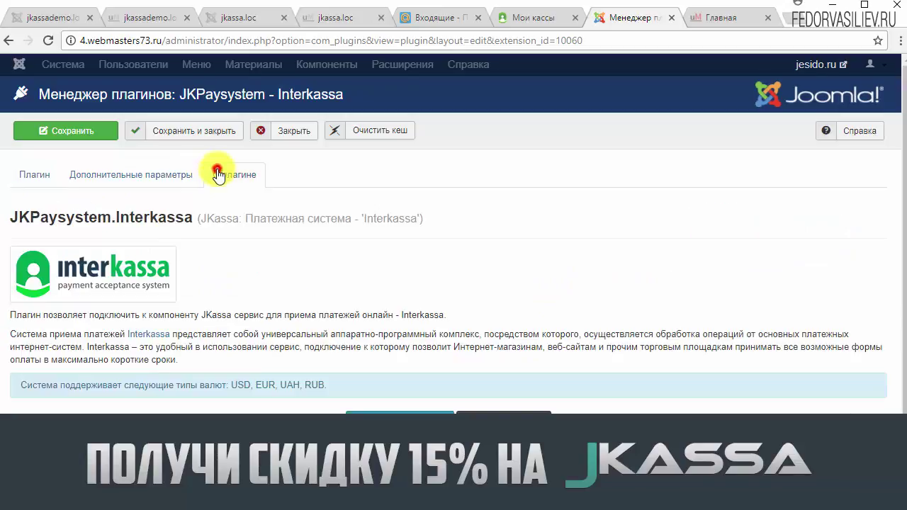
click(192, 179)
click(43, 176)
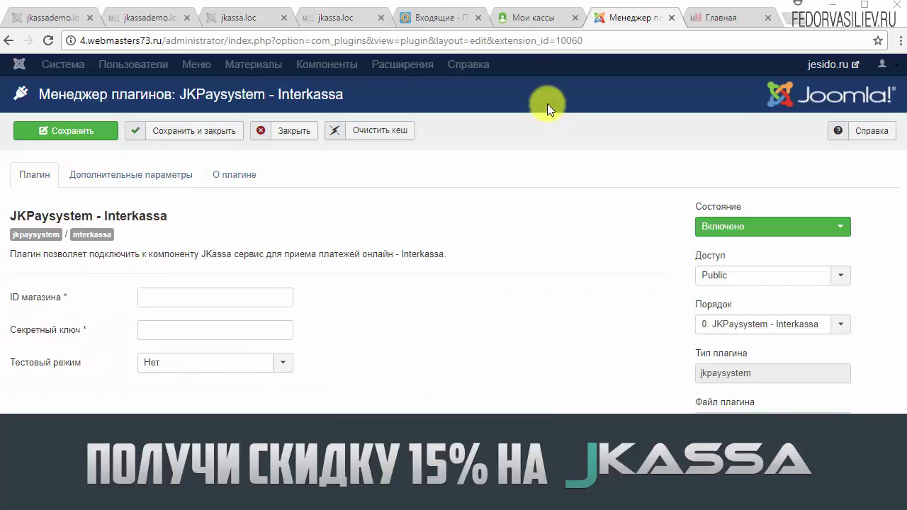
Copy the ID of the тест cash register from the Interkassa account and paste it as the plugin's shop ID
click(533, 26)
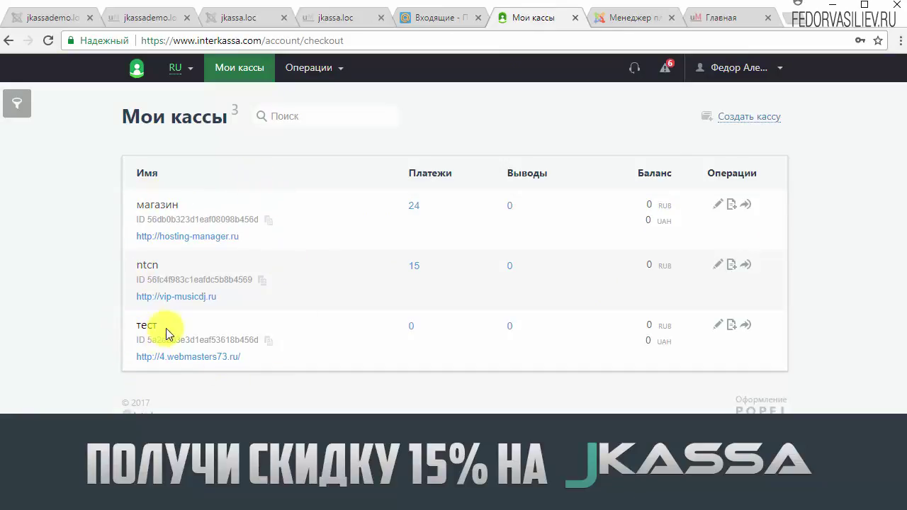
drag(157, 340, 185, 340)
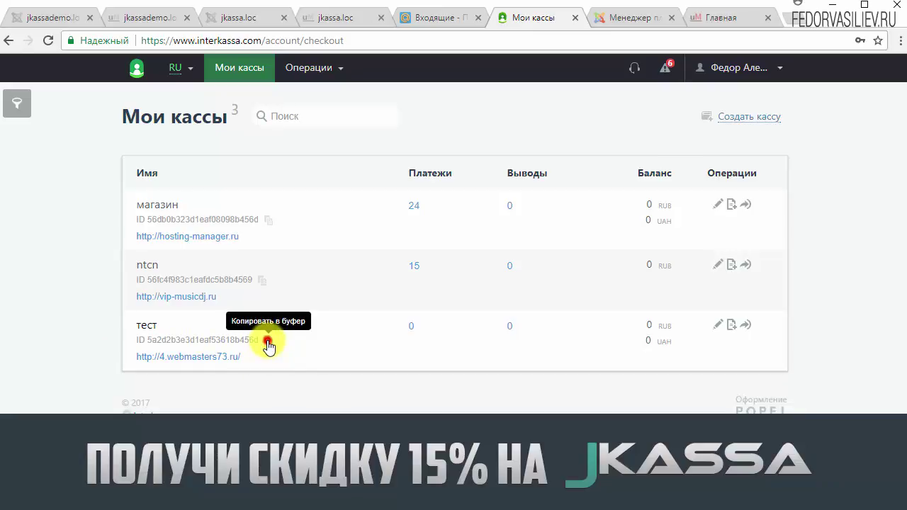
click(267, 342)
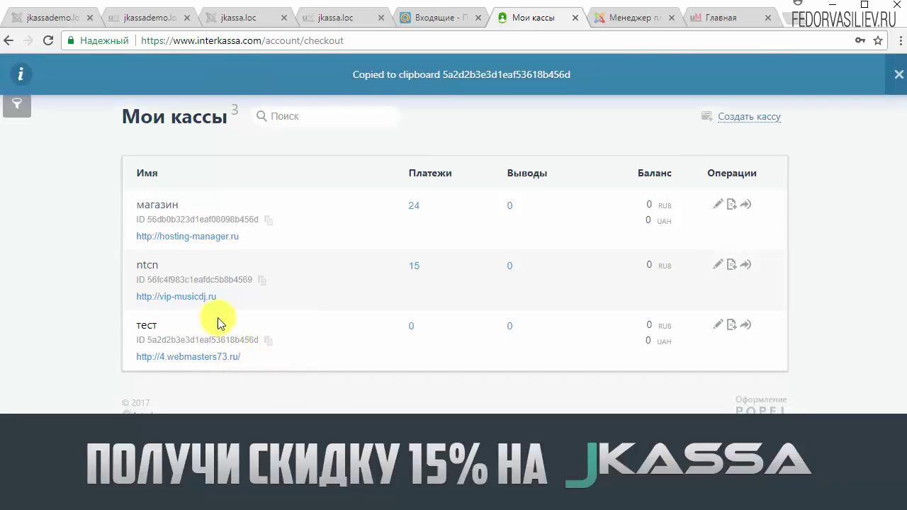
click(708, 17)
click(634, 17)
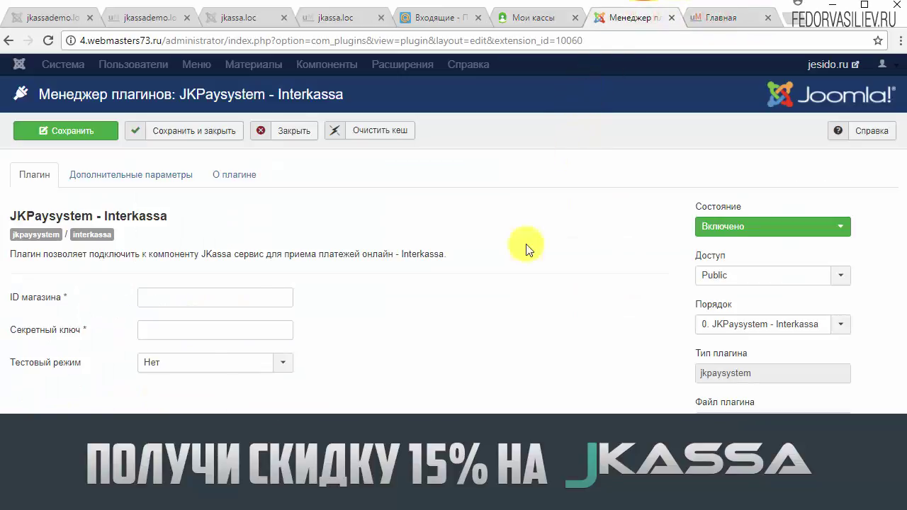
mouse_move(38, 308)
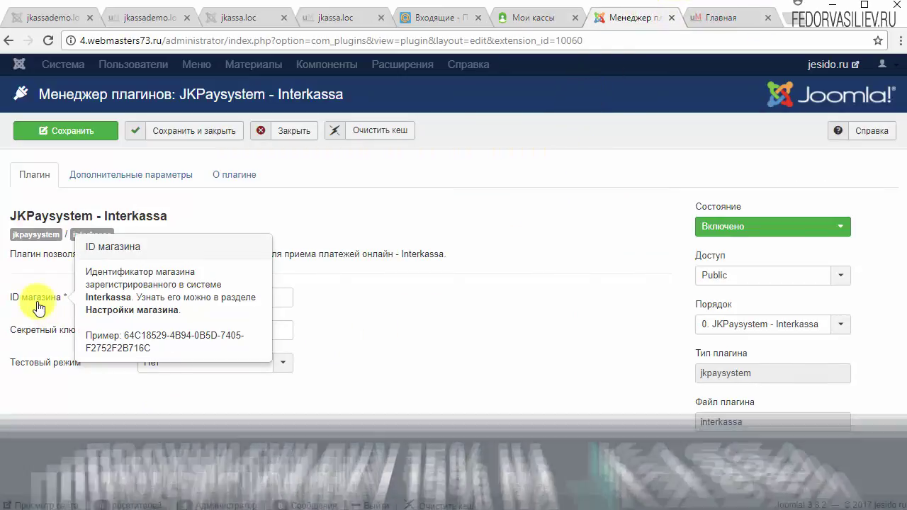
right_click(174, 294)
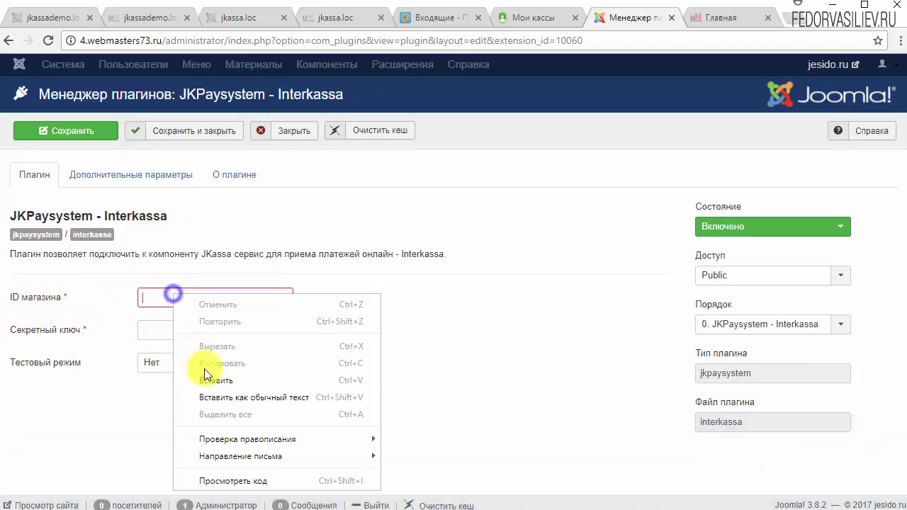
click(209, 375)
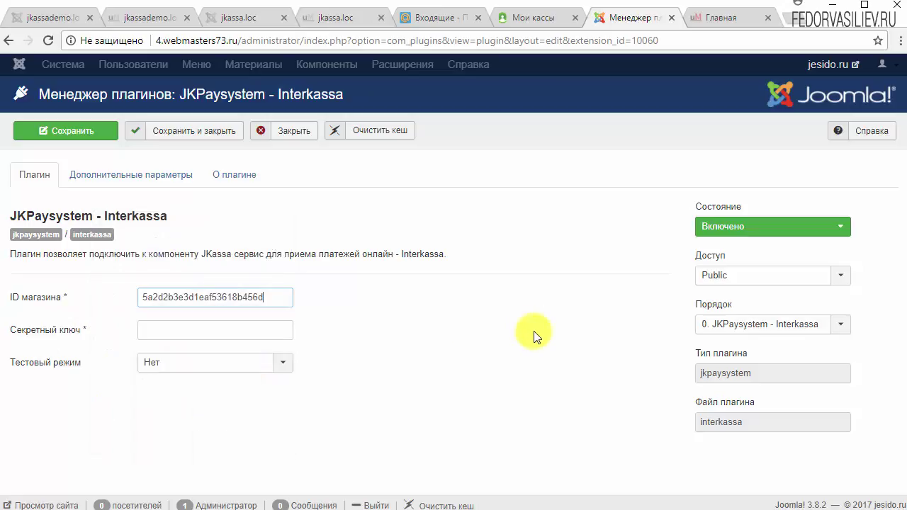
Switch to the Interkassa account and open the security settings of the тест cash register
click(537, 31)
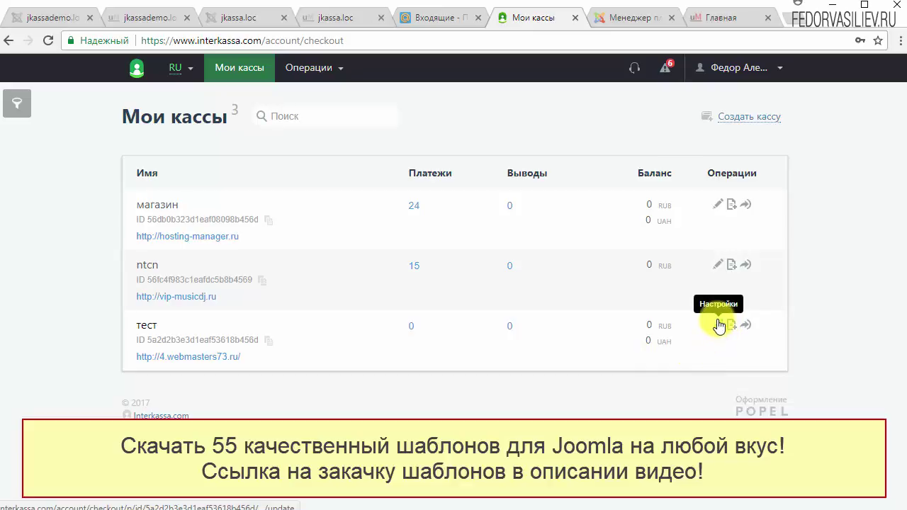
drag(195, 328, 135, 331)
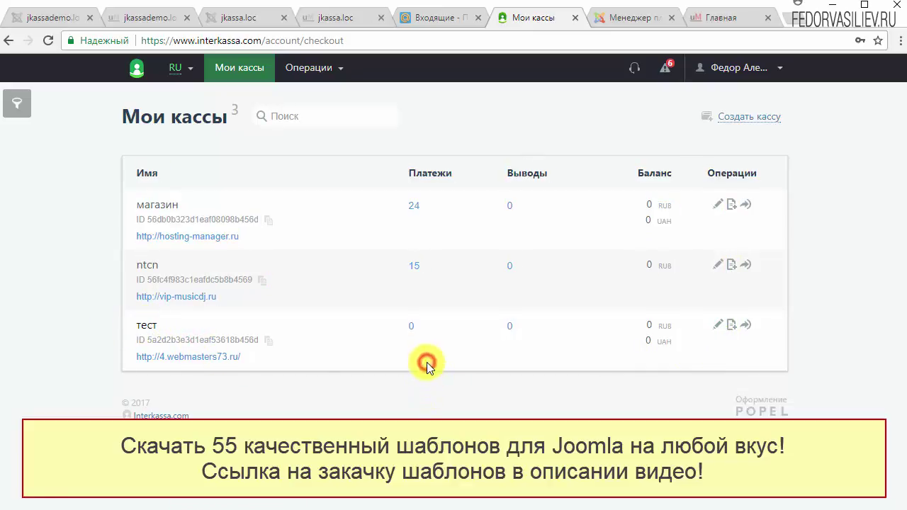
click(718, 324)
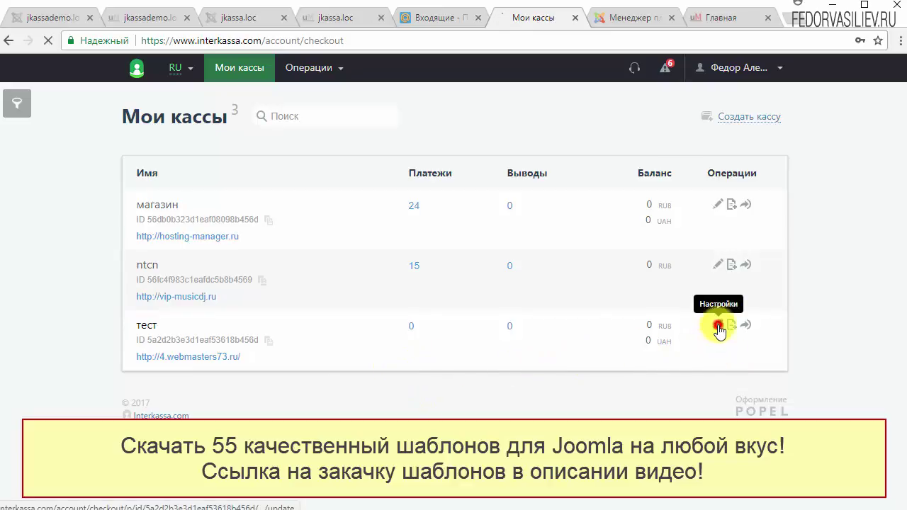
click(164, 291)
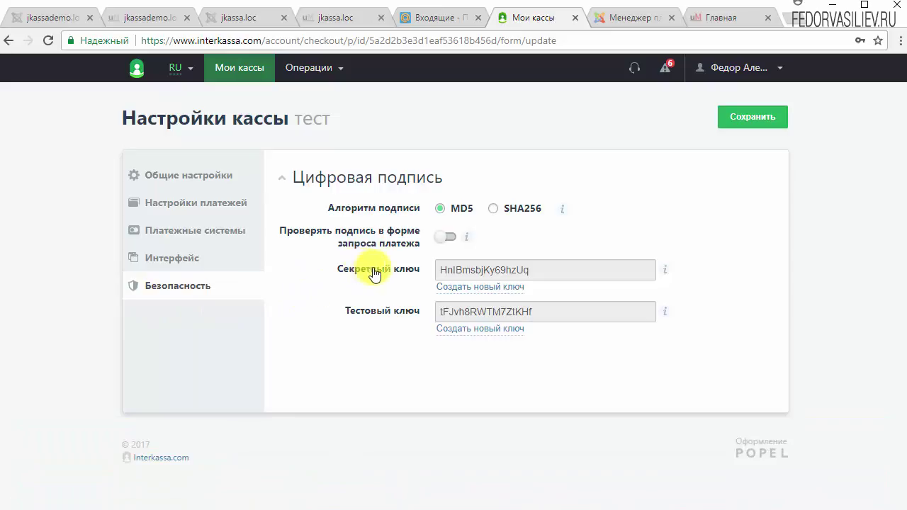
Copy the cash register's secret key and paste it into the Секретный ключ field of the Joomla plugin
drag(424, 273, 359, 274)
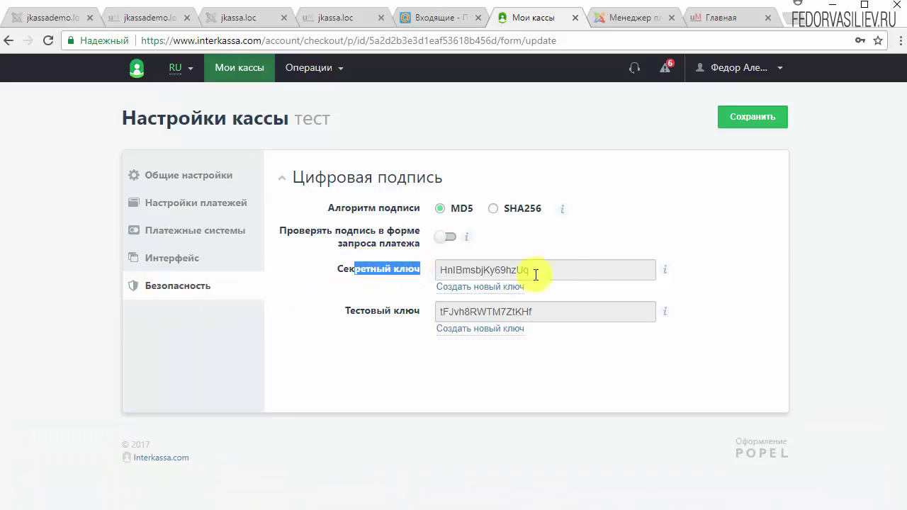
drag(548, 270, 434, 272)
right_click(446, 272)
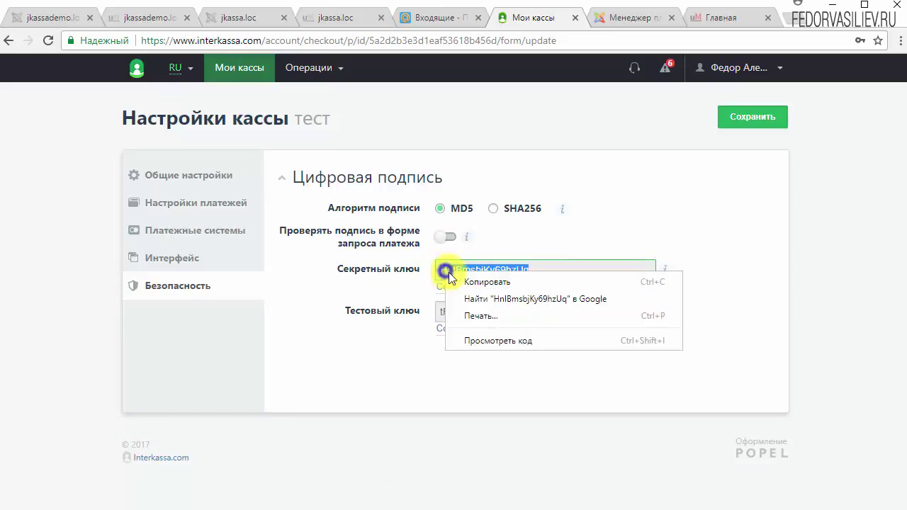
click(481, 280)
click(647, 22)
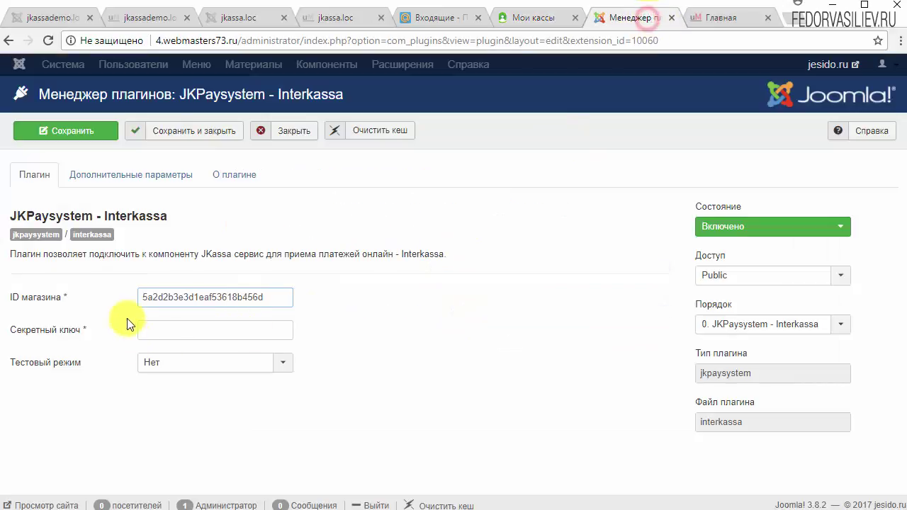
right_click(156, 330)
click(209, 419)
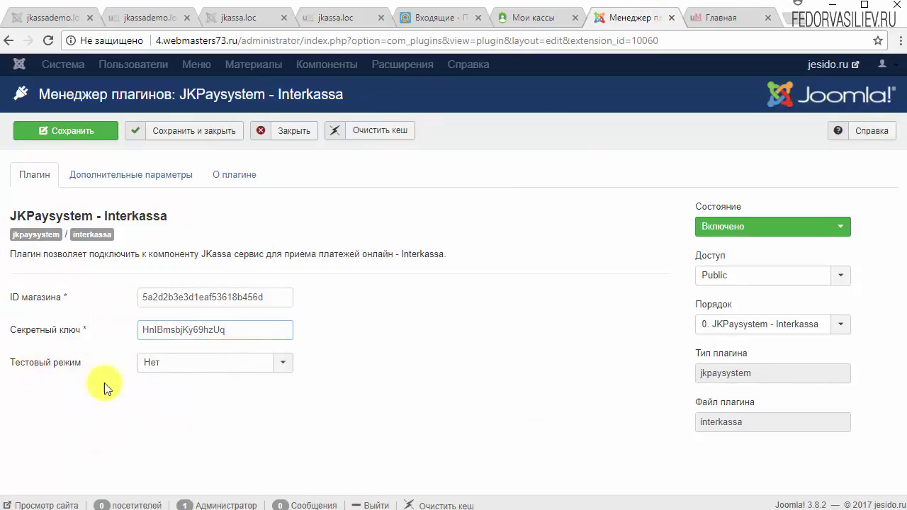
Set the plugin's test mode to Тестовый режим компонента, then save and close the plugin
click(210, 369)
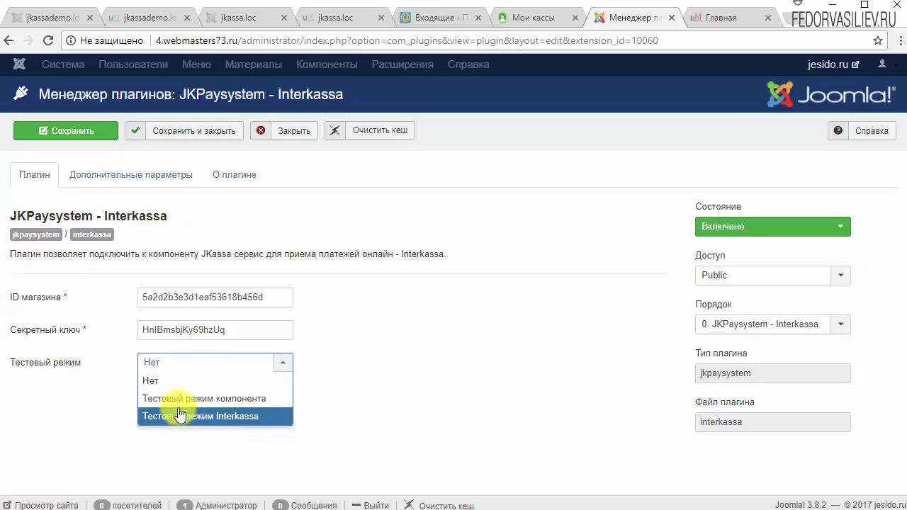
click(221, 399)
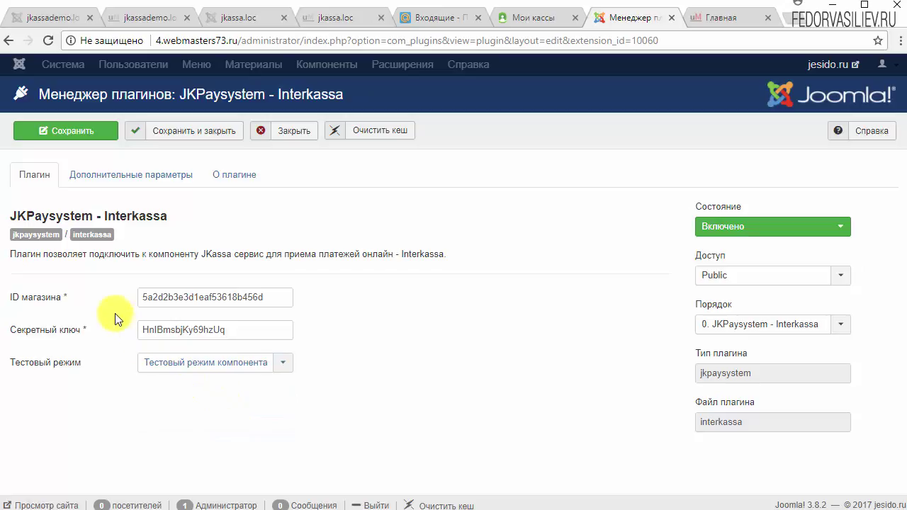
click(176, 136)
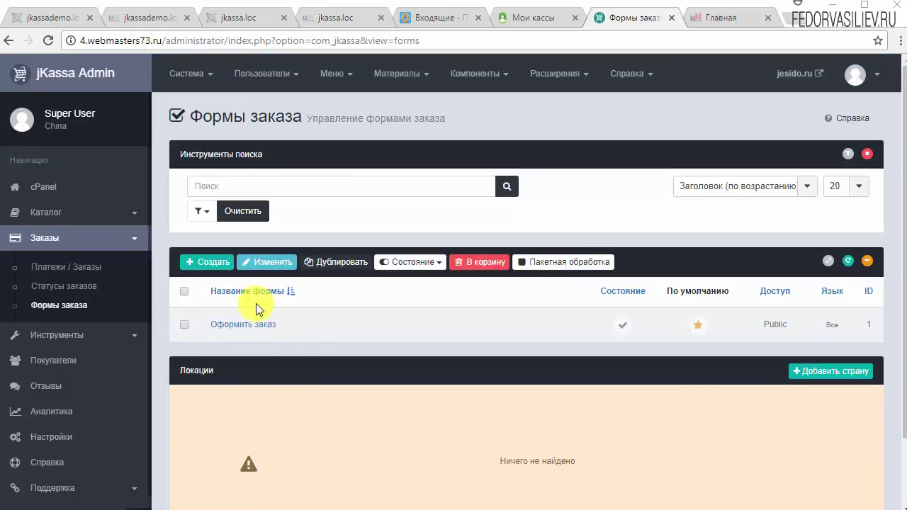
click(413, 78)
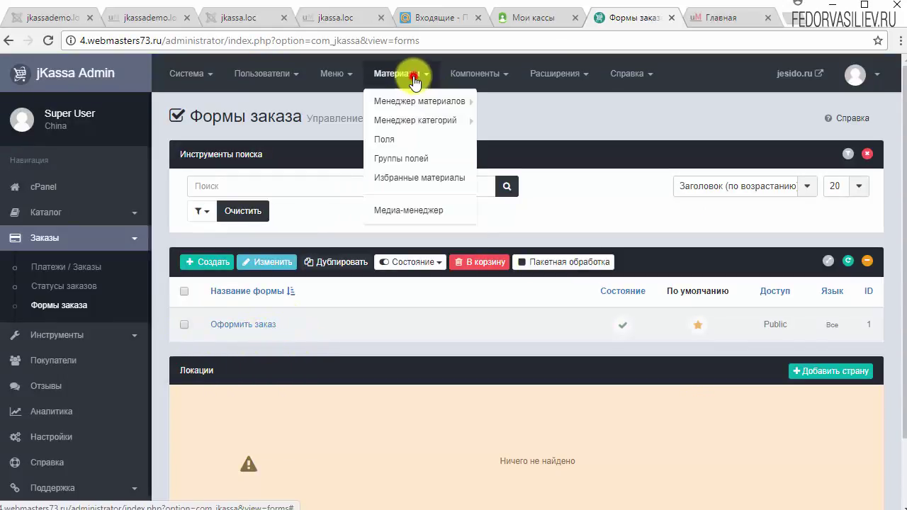
click(473, 73)
mouse_move(485, 104)
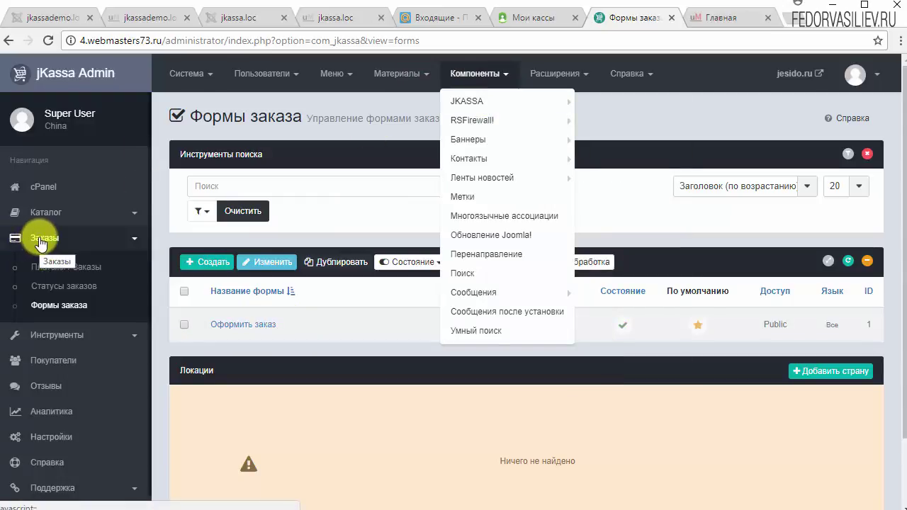
click(354, 320)
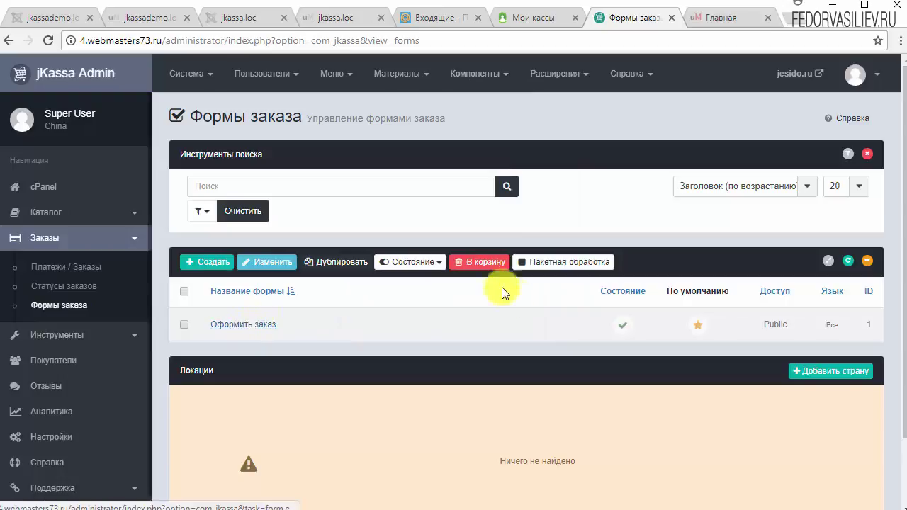
Open the payment methods of the Оформить заказ order form and add a new field with the INTERKASSA method
click(233, 324)
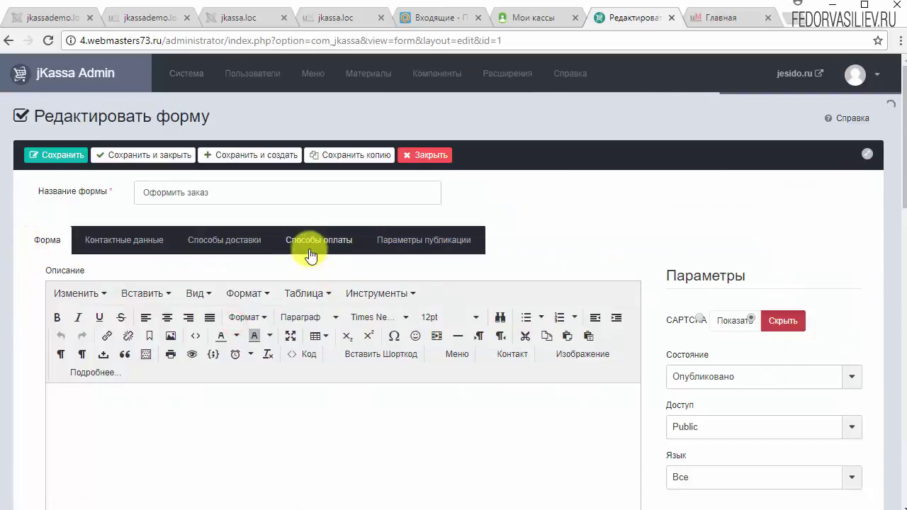
click(310, 242)
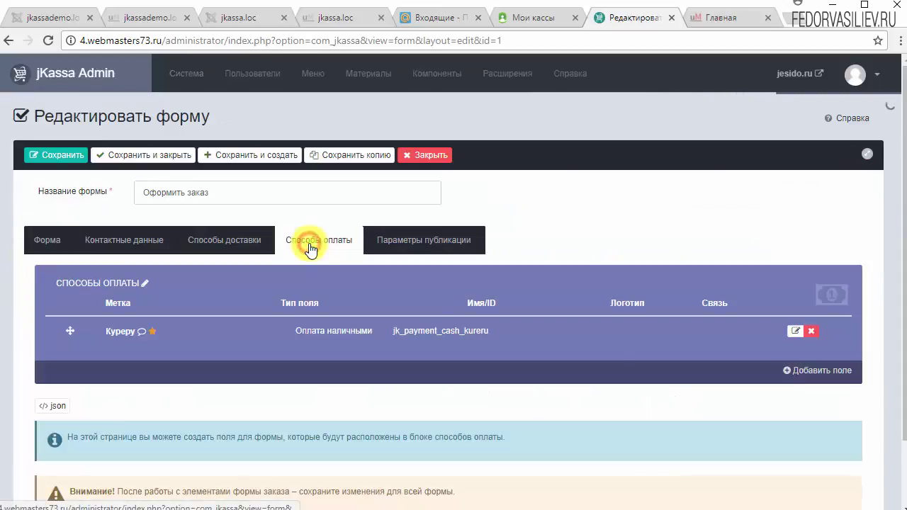
click(803, 372)
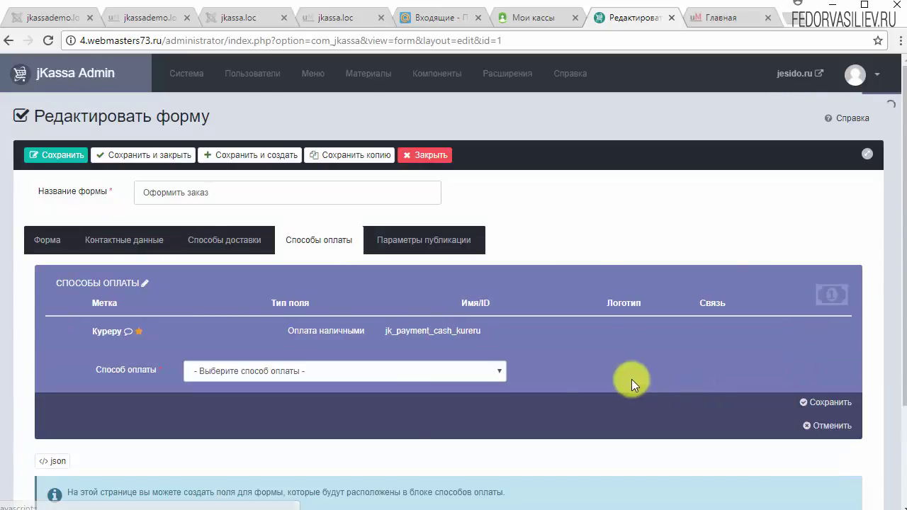
click(261, 374)
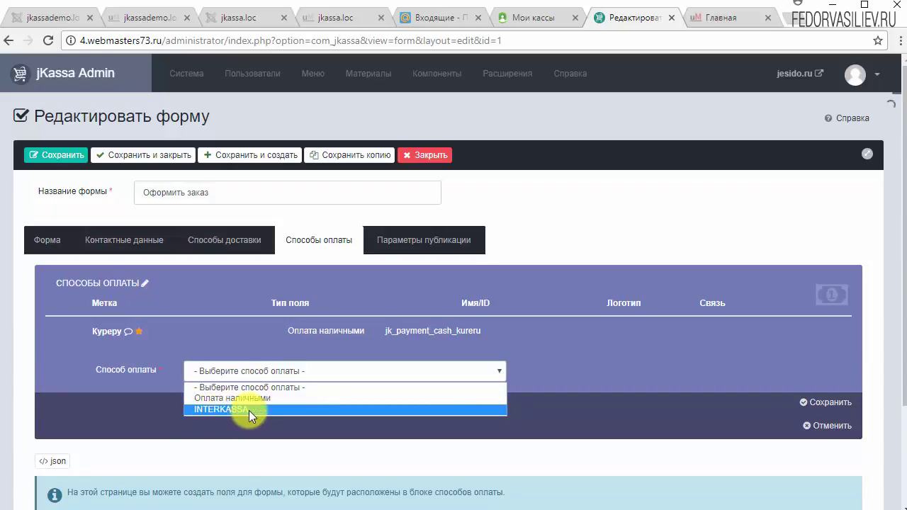
click(216, 410)
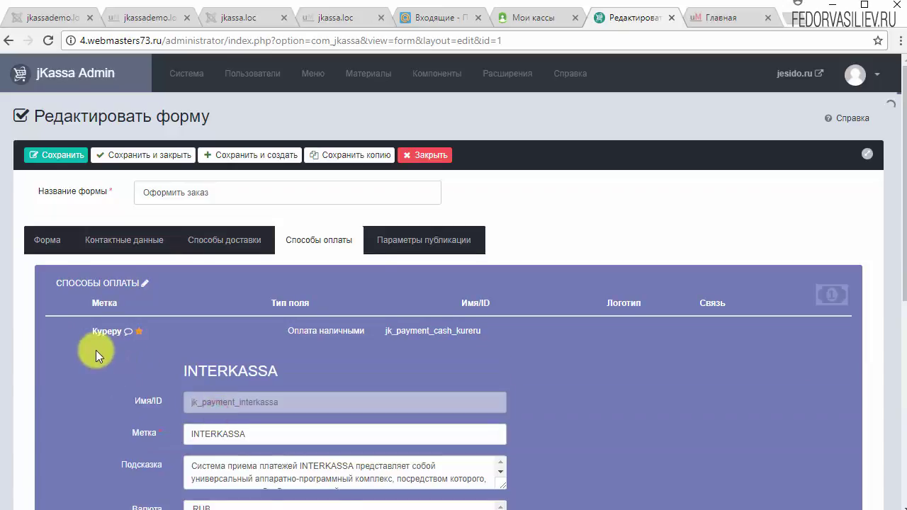
Review the label and hint of the INTERKASSA payment field and select RUB as its currency
scroll(96, 350, down, 2)
double_click(256, 292)
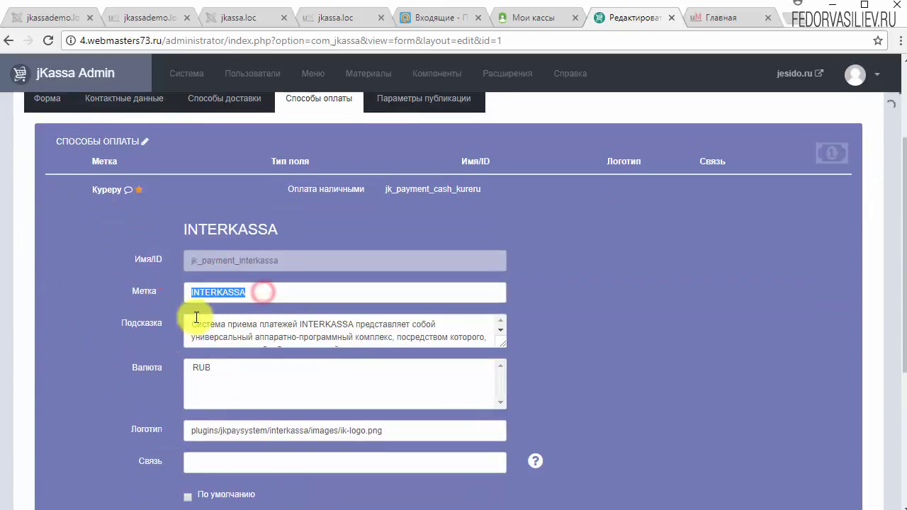
drag(504, 343, 520, 405)
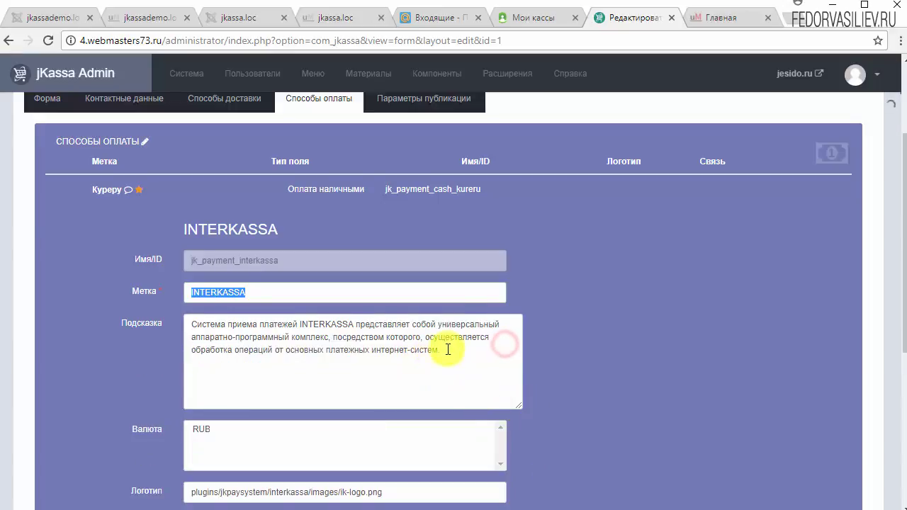
drag(445, 347, 207, 320)
double_click(270, 291)
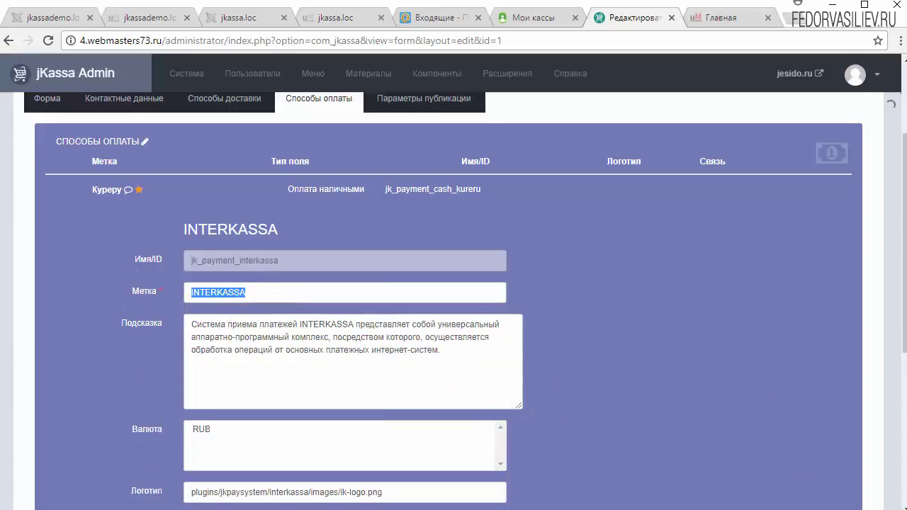
scroll(197, 284, down, 2)
click(197, 284)
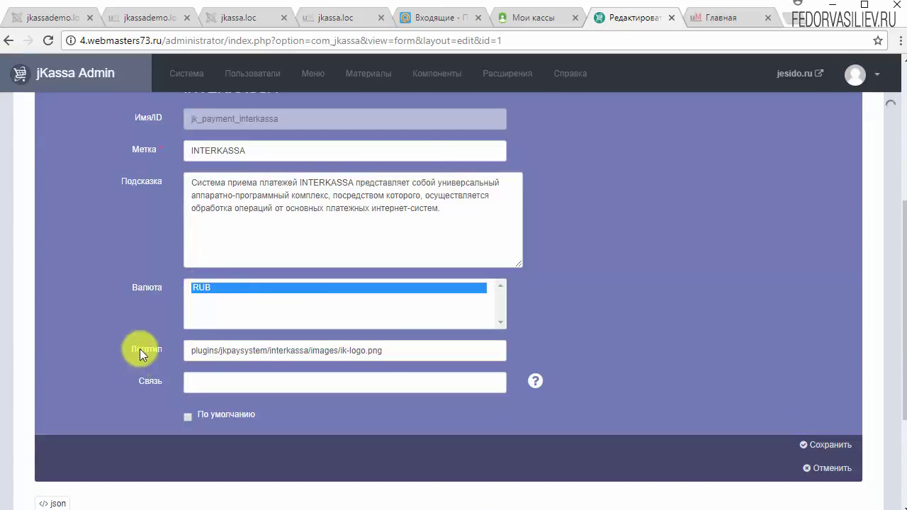
Check the logo path, save the INTERKASSA field, and save and close the order form
mouse_move(395, 350)
mouse_down()
mouse_move(176, 350)
mouse_move(377, 349)
mouse_up()
click(240, 352)
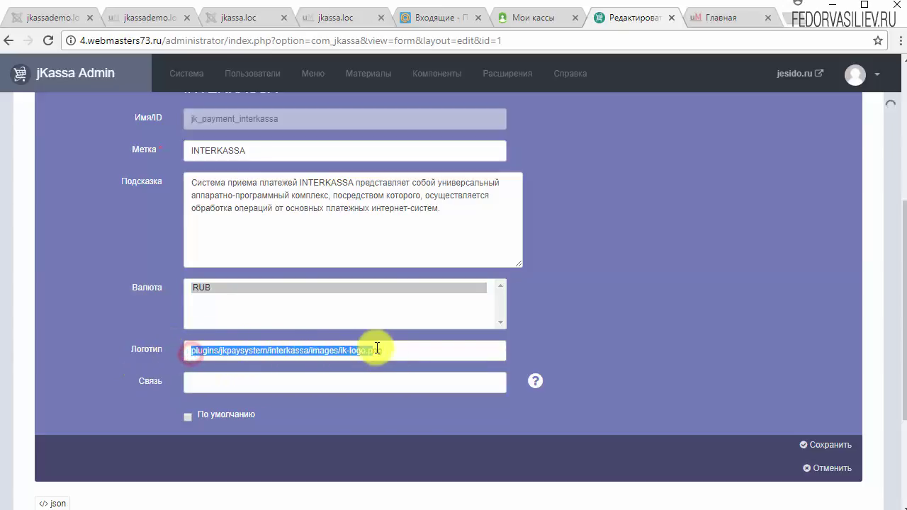
click(286, 353)
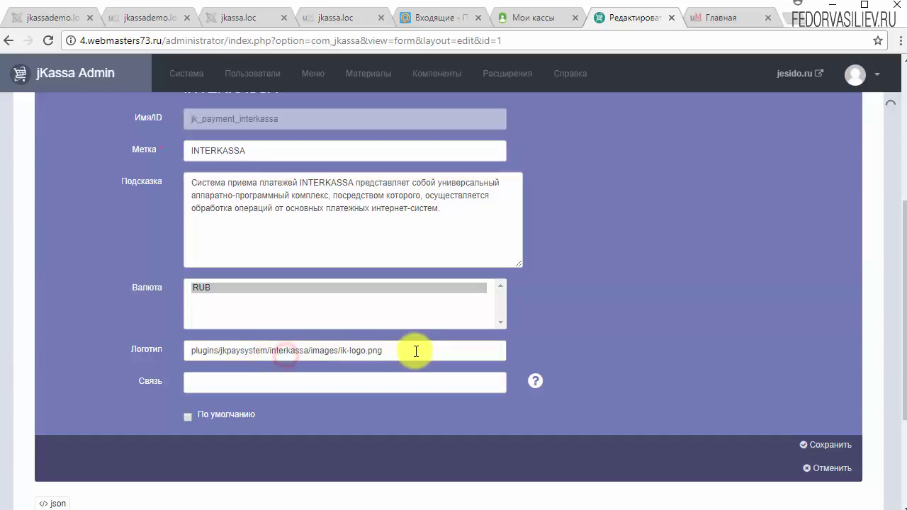
drag(416, 351, 330, 350)
click(543, 350)
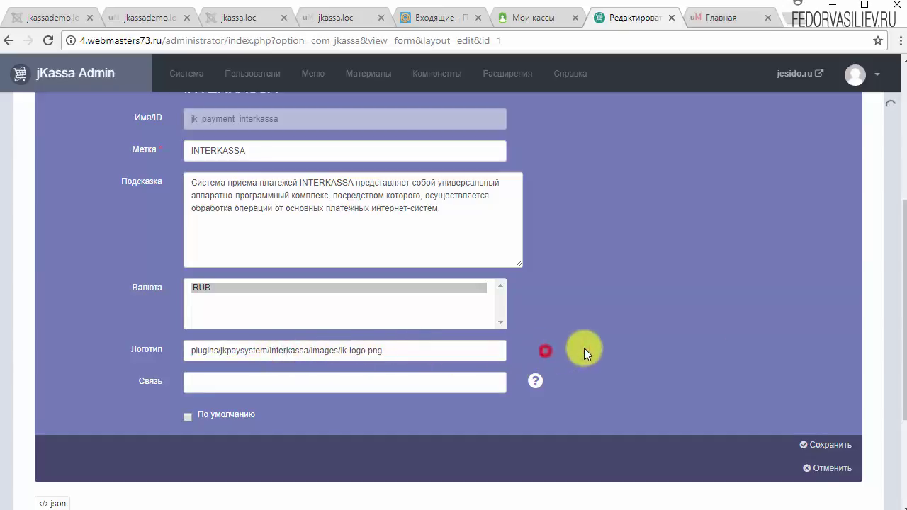
click(815, 444)
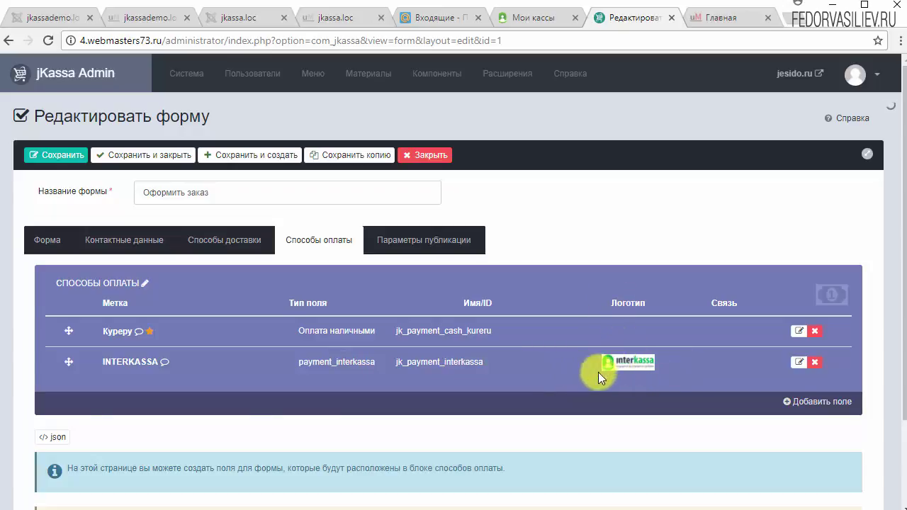
click(145, 162)
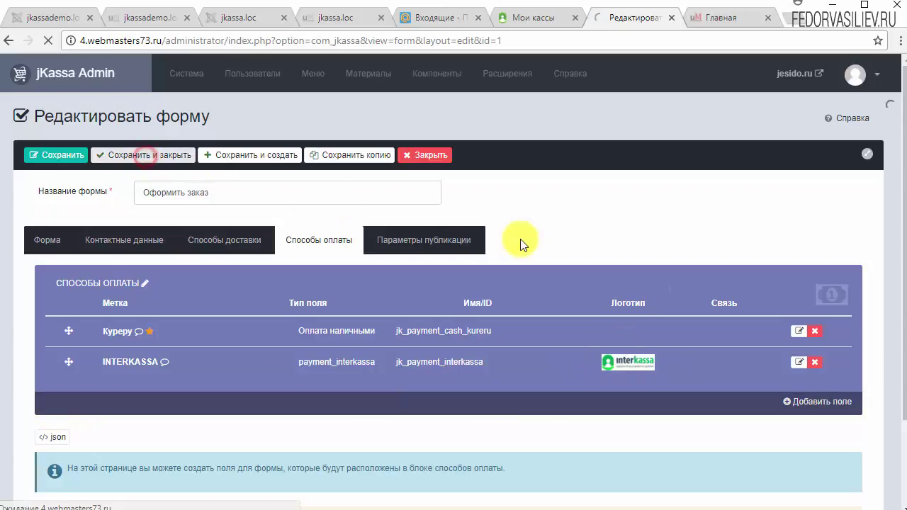
Switch to the storefront, open the shopping cart and proceed to checkout
key(ctrl+Tab)
mouse_move(810, 119)
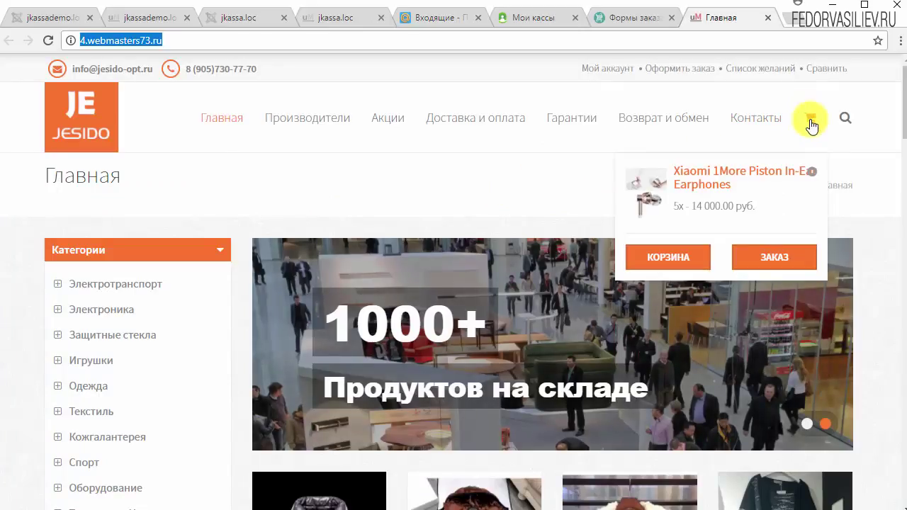
click(661, 260)
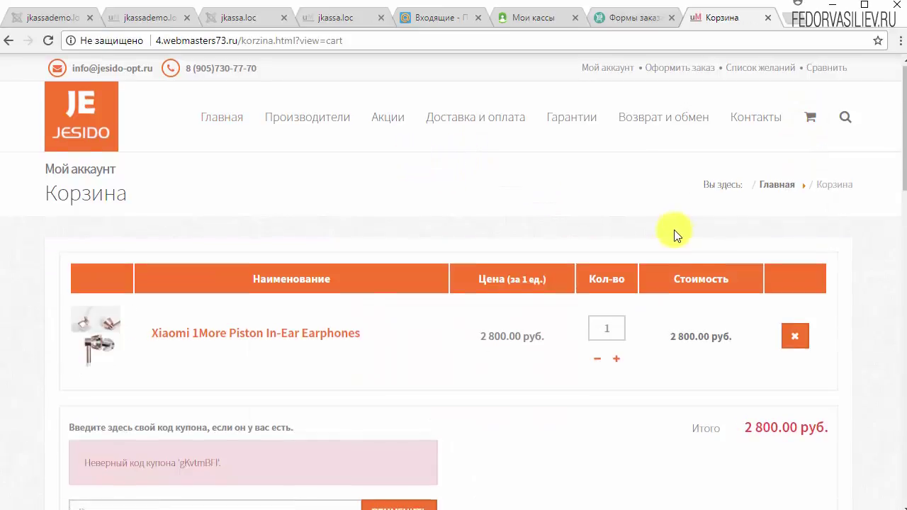
scroll(673, 234, down, 4)
click(730, 279)
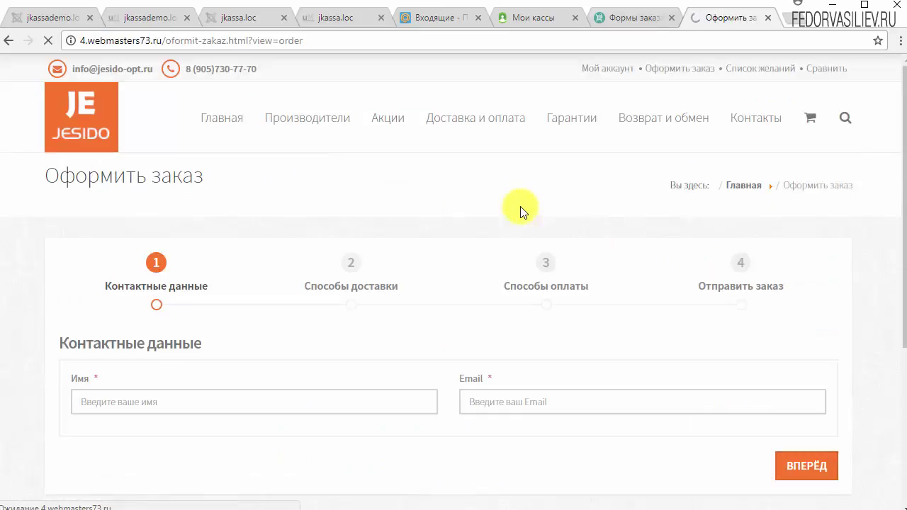
Fill in the customer's name and e-mail in the contact details and continue to the delivery methods
click(809, 471)
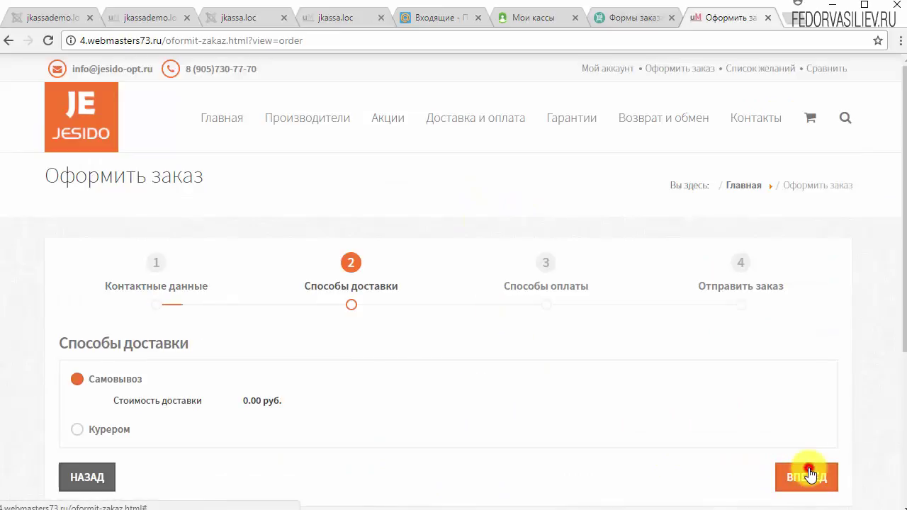
click(92, 477)
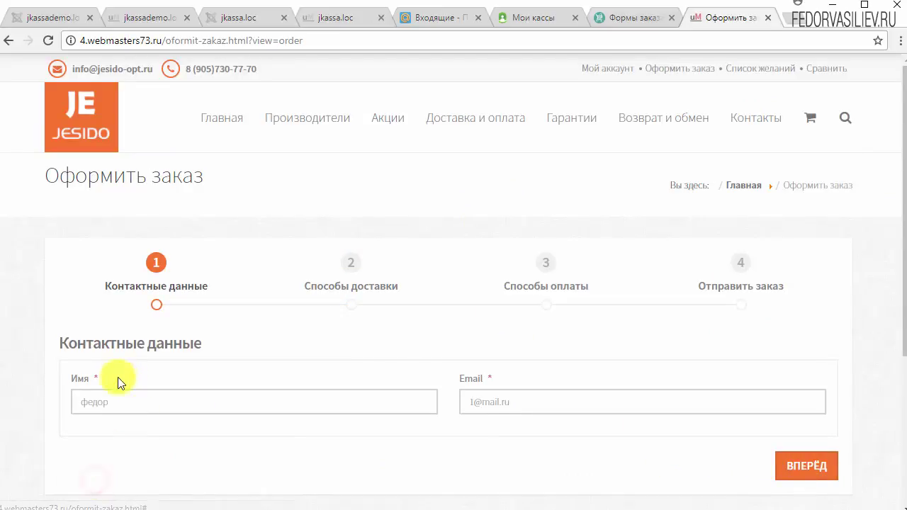
click(139, 405)
text(федор)
click(583, 401)
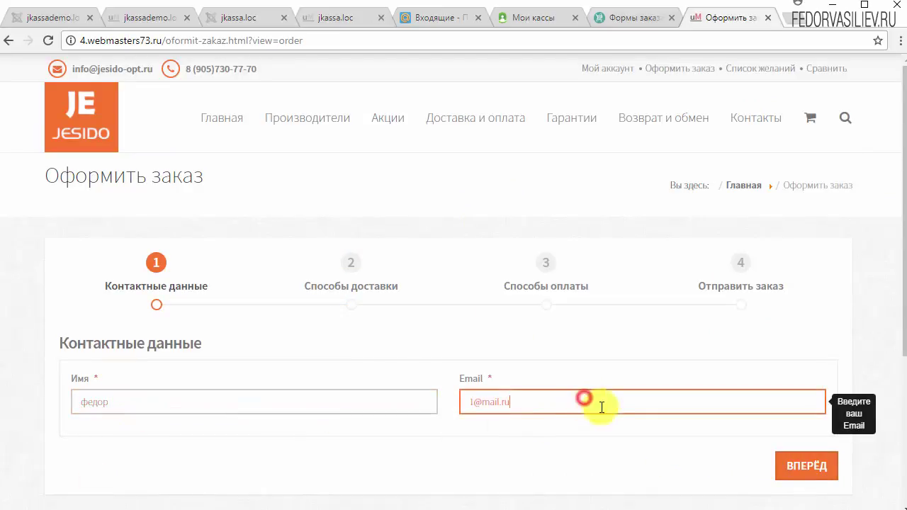
click(829, 469)
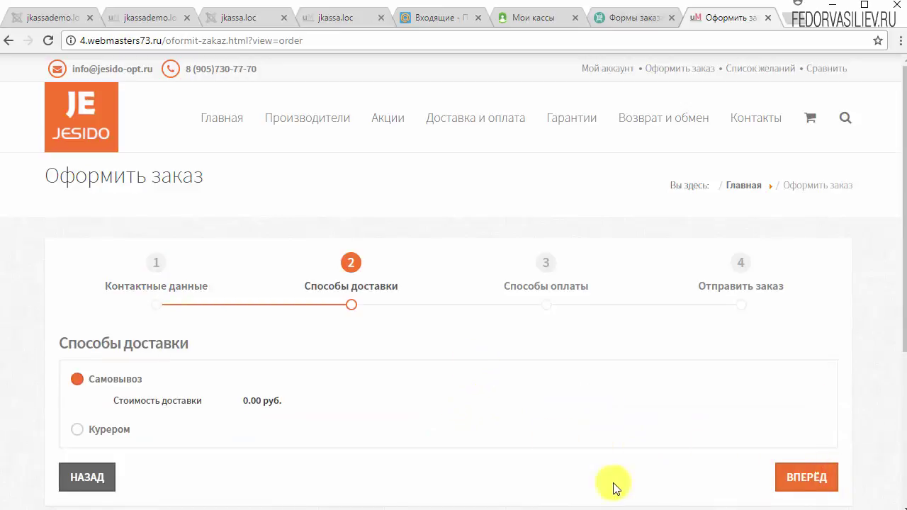
Keep Самовывоз as the delivery method and choose INTERKASSA as the payment method
click(806, 477)
scroll(496, 397, down, 1)
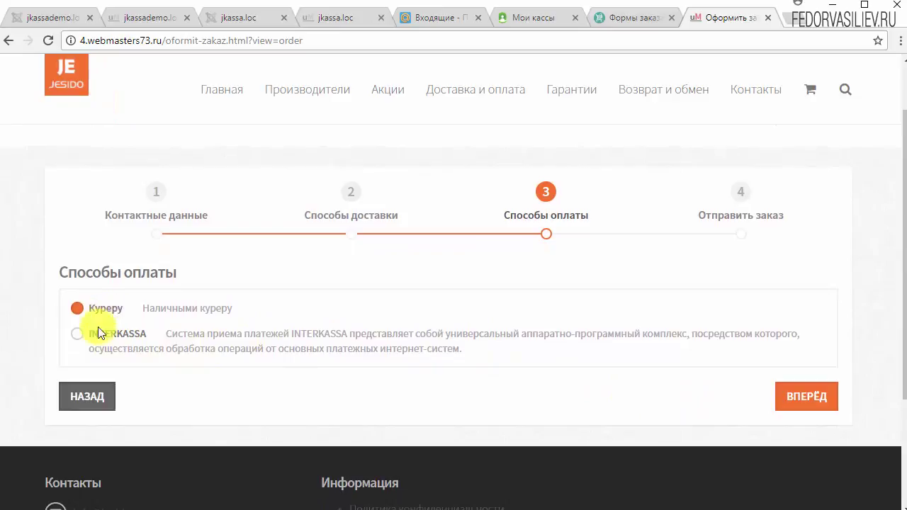
drag(464, 348, 203, 334)
click(207, 347)
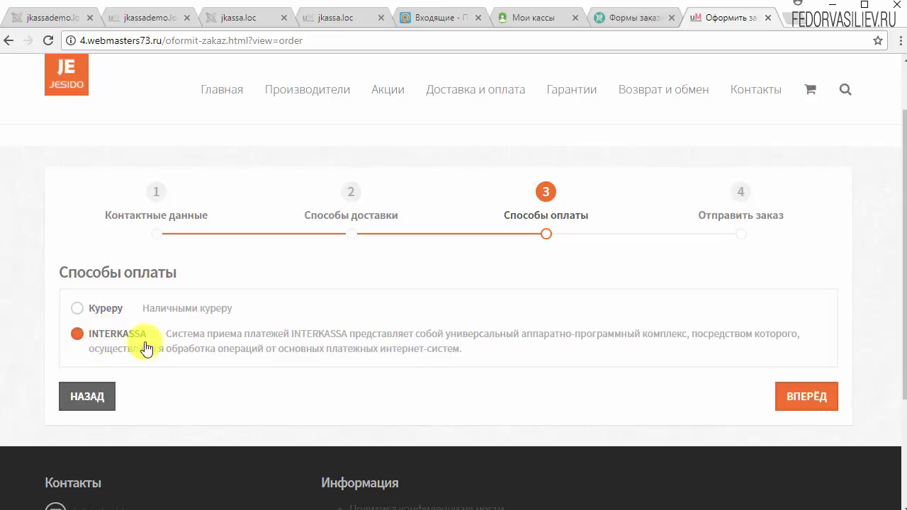
Continue to the final checkout stage, accept the store rules and submit the order
click(77, 312)
click(788, 404)
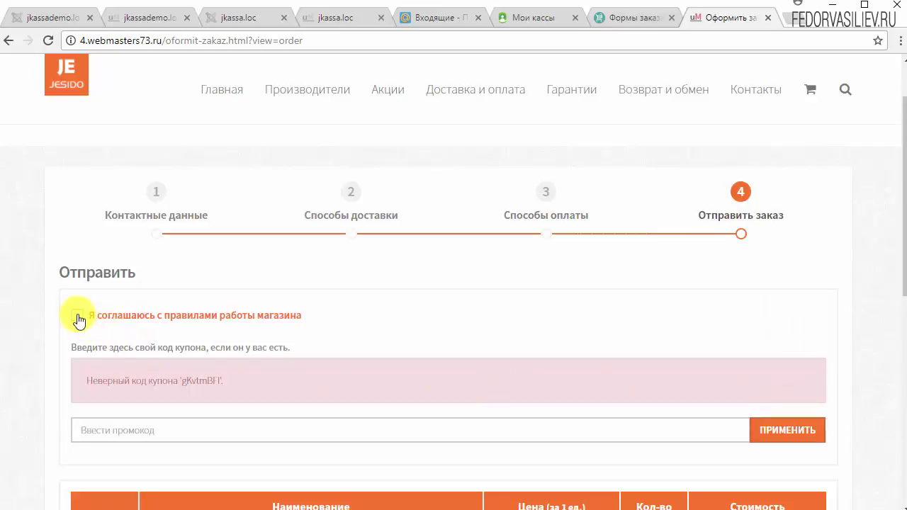
scroll(647, 298, down, 4)
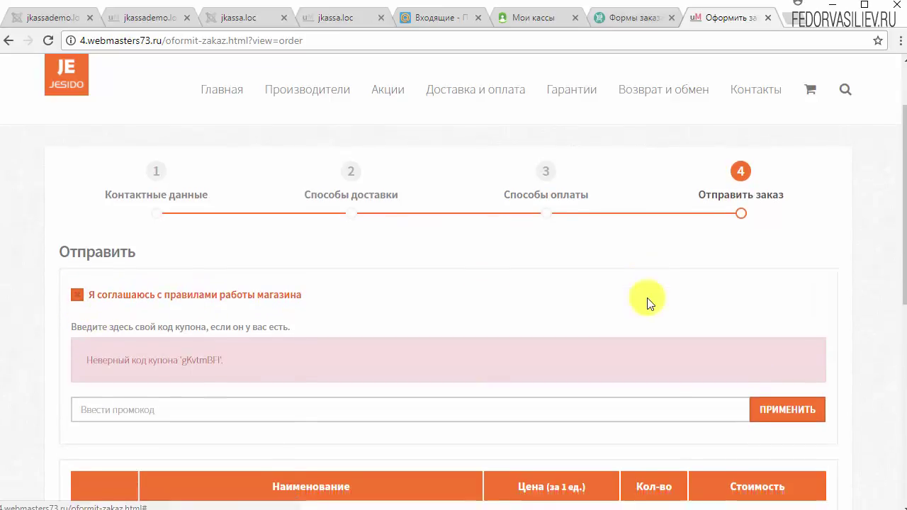
scroll(636, 297, down, 2)
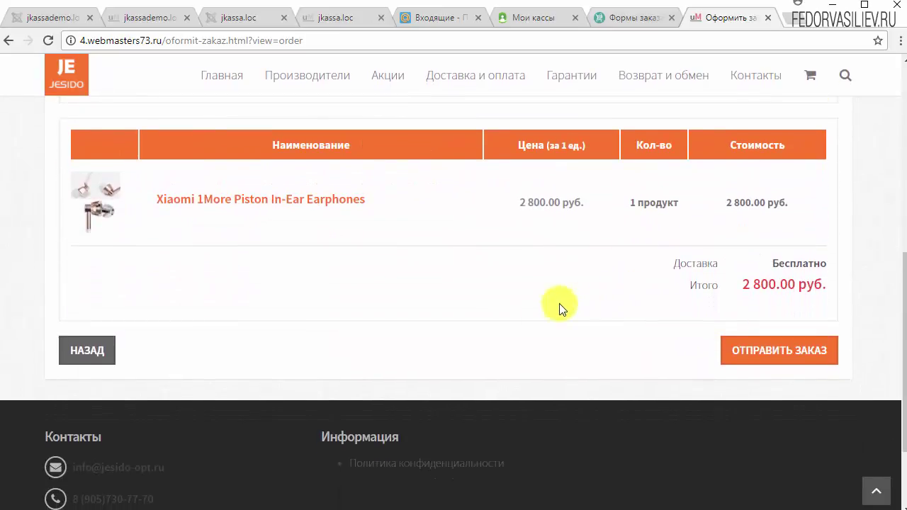
scroll(490, 320, up, 3)
scroll(493, 323, down, 3)
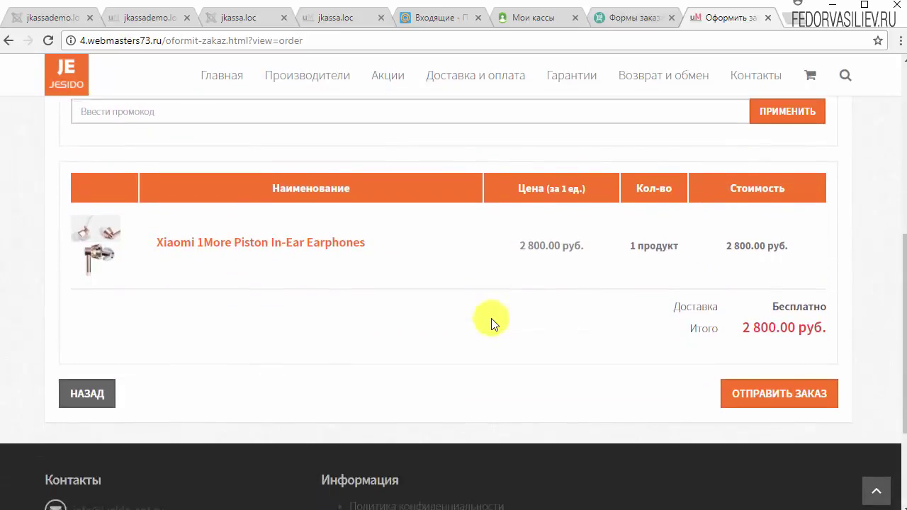
click(748, 379)
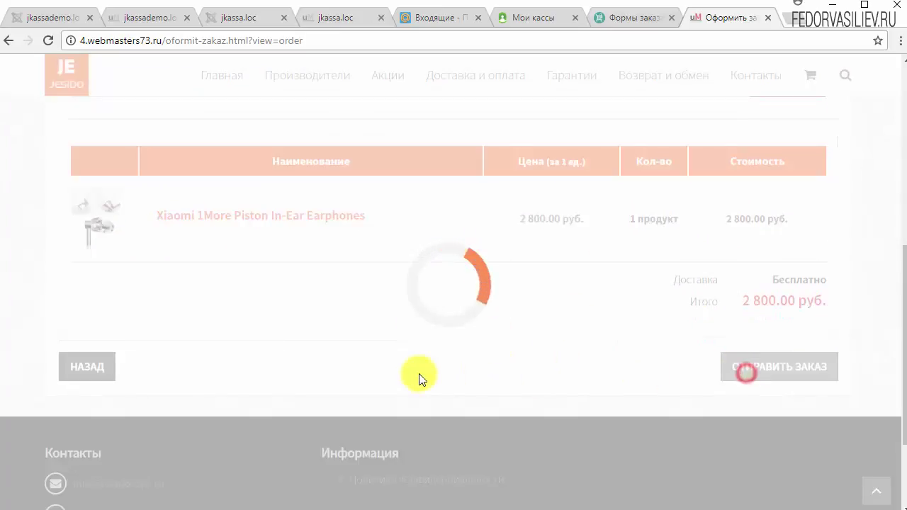
Simulate the payment with the Interaction Page status новый through the success page and review the order result
scroll(557, 337, down, 4)
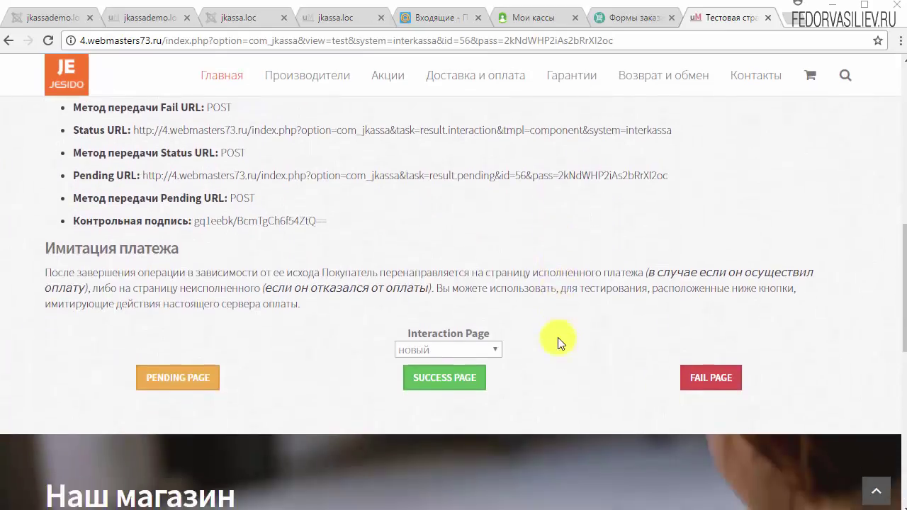
click(436, 332)
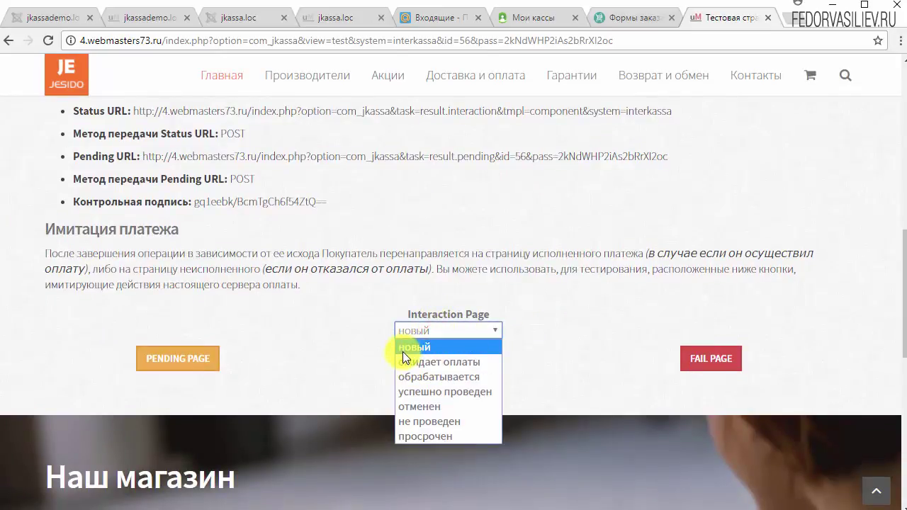
click(402, 348)
click(431, 363)
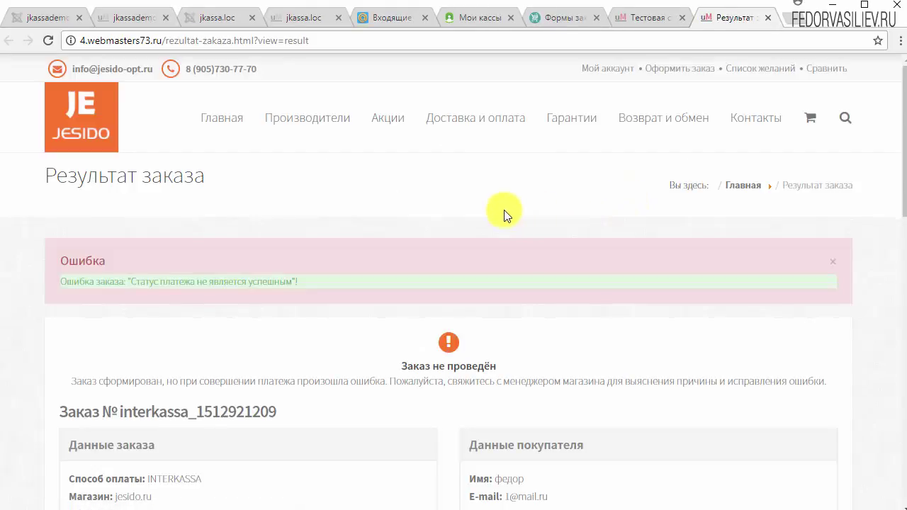
scroll(503, 212, down, 10)
scroll(332, 294, up, 8)
scroll(330, 295, up, 1)
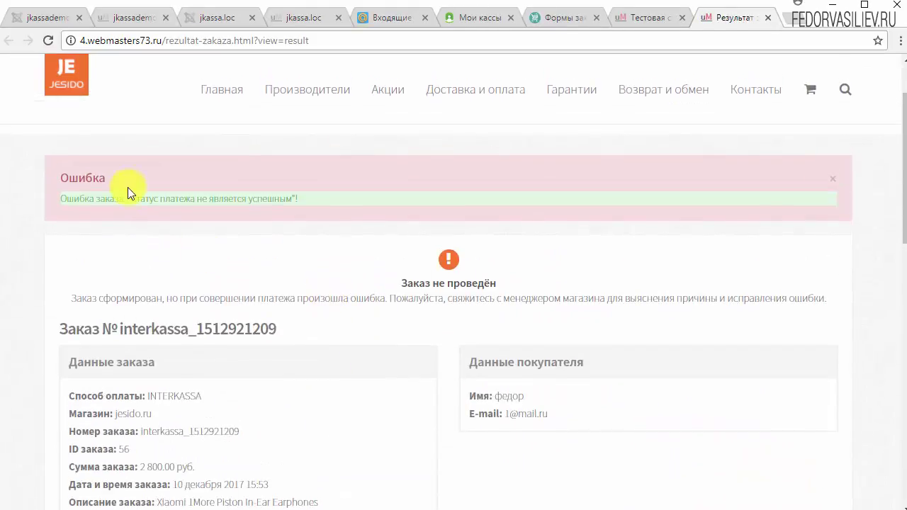
Return to the Joomla admin and open the JKPaysystem - Interkassa plugin from the plugin manager
click(644, 22)
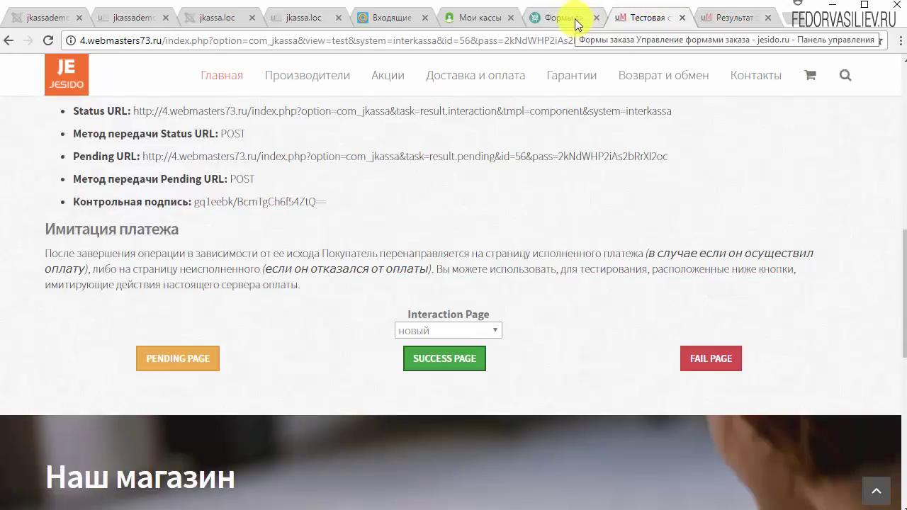
click(570, 20)
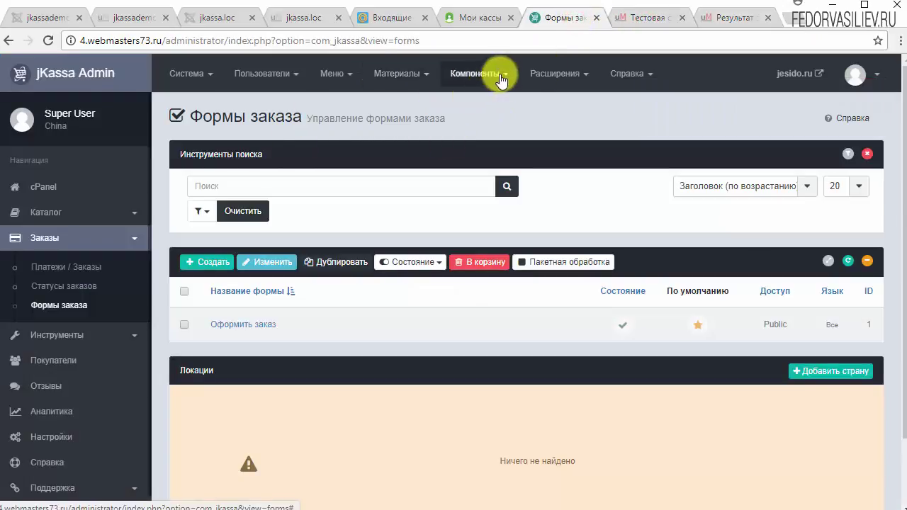
click(549, 73)
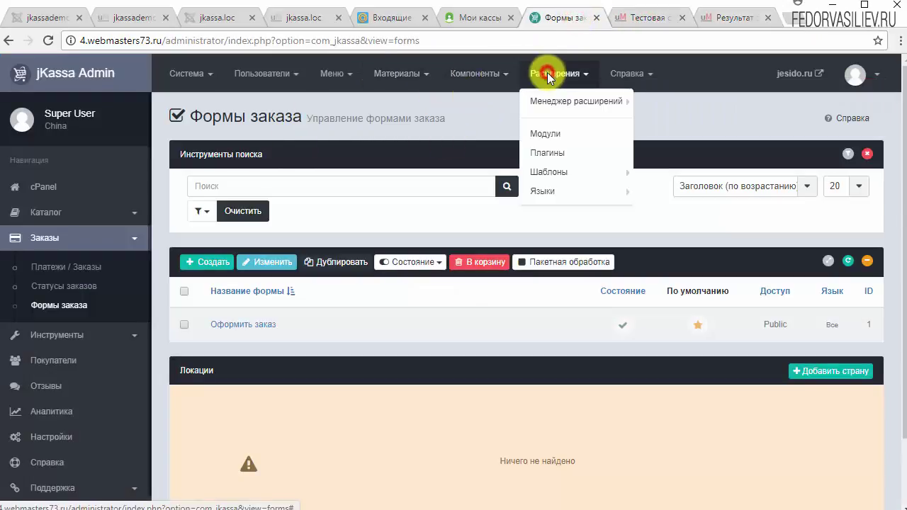
click(560, 152)
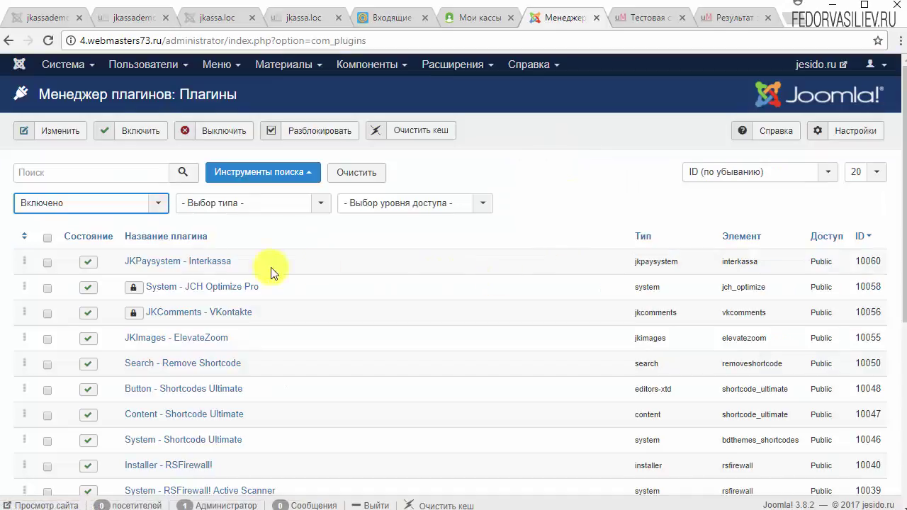
click(205, 262)
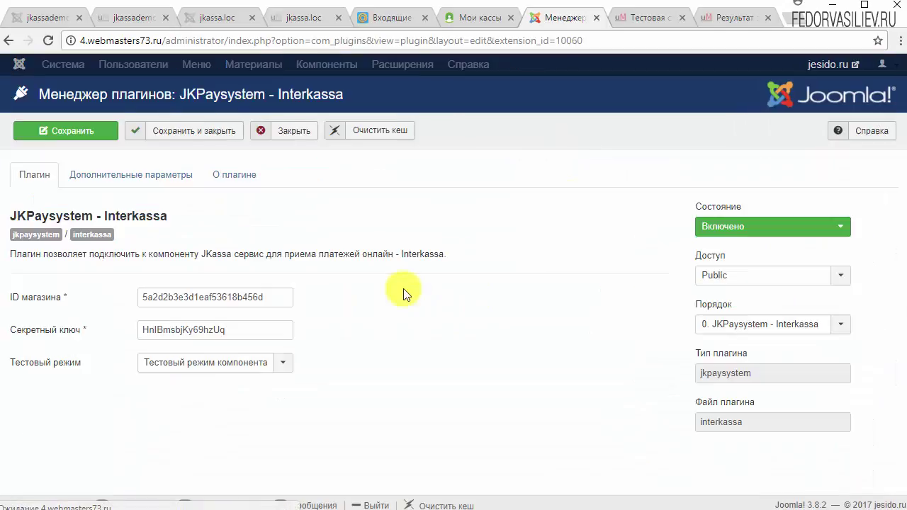
Examine the plugin's additional parameters for the system name and description, enlarging the description field
click(129, 175)
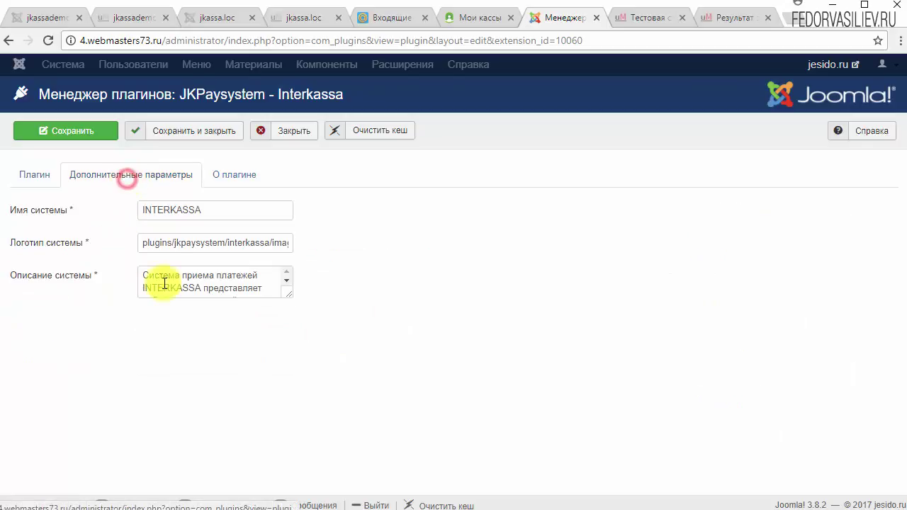
drag(212, 208, 138, 212)
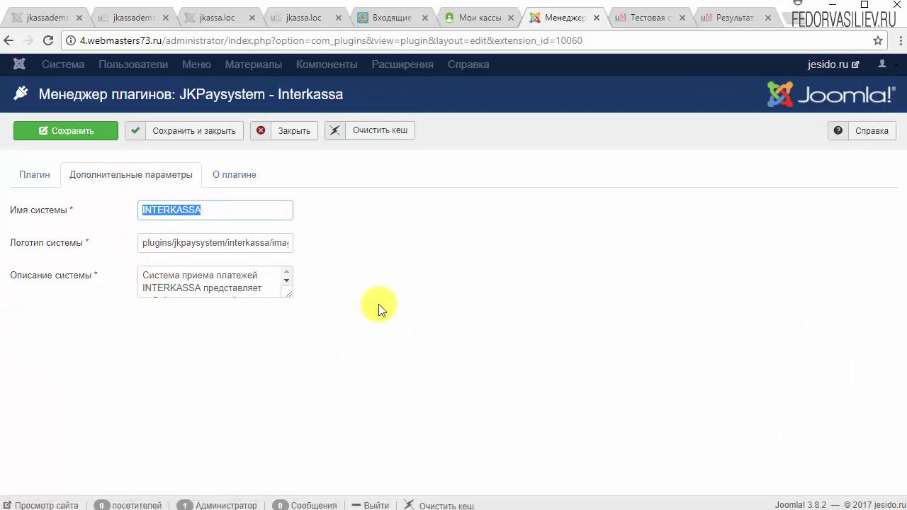
drag(290, 301, 479, 402)
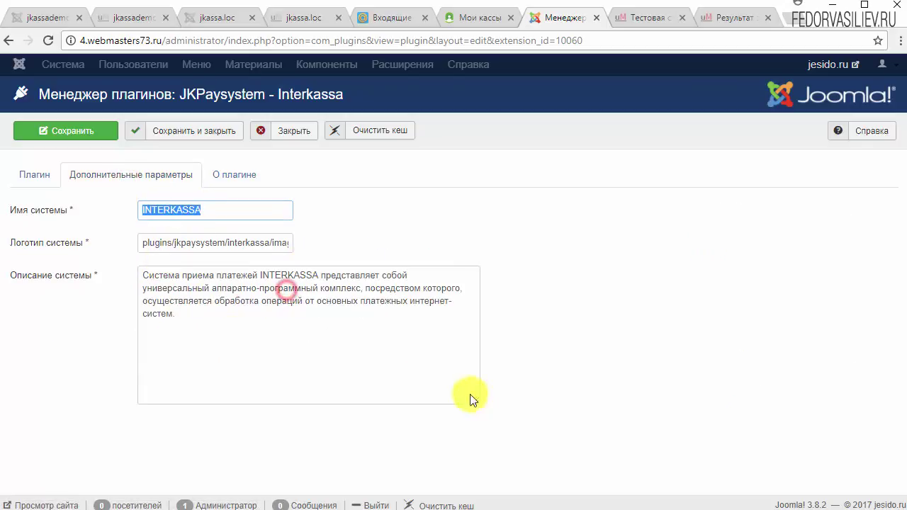
Check the system description text and the logo path in the Interkassa plugin's additional parameters
triple_click(318, 324)
click(253, 348)
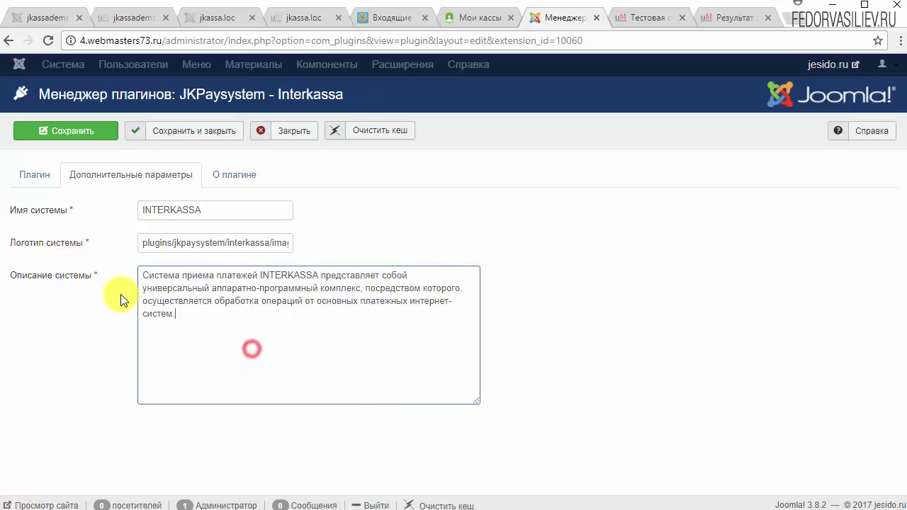
drag(153, 243, 391, 244)
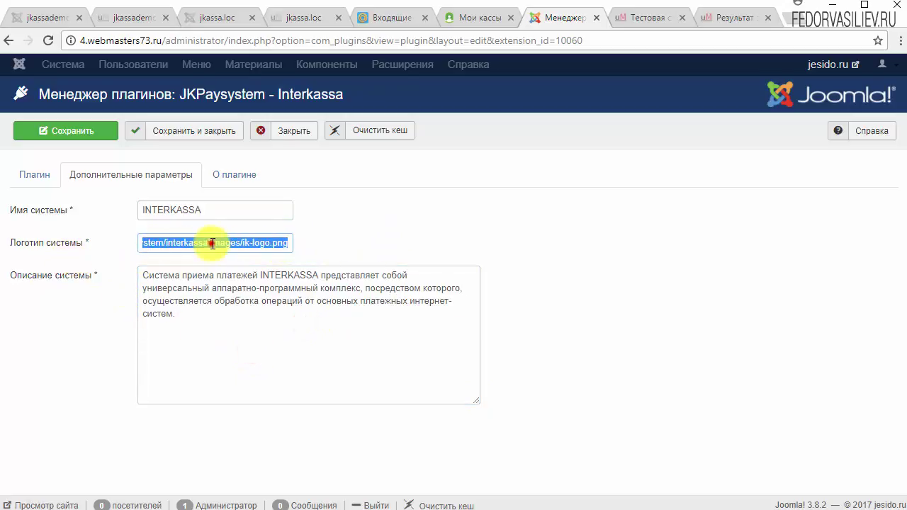
Return to the plugin's main settings and set the test mode to Тестовый режим Interkassa
click(28, 175)
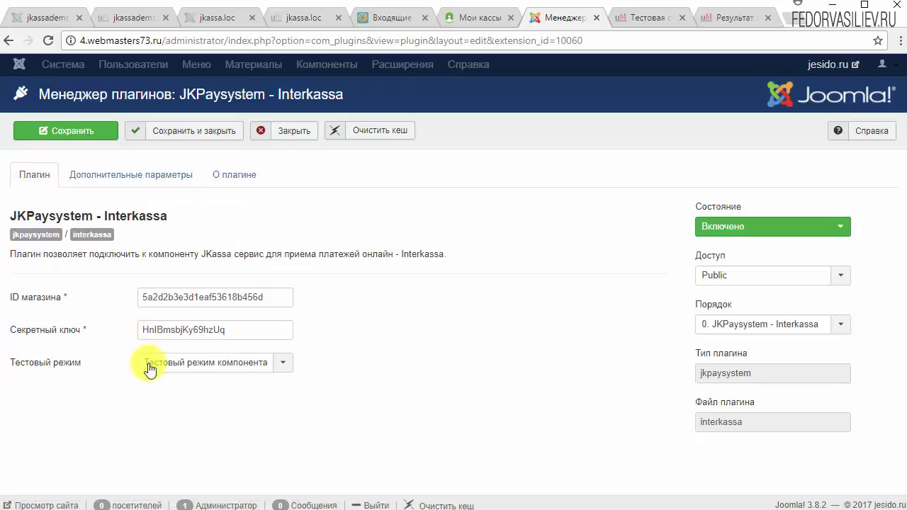
click(181, 363)
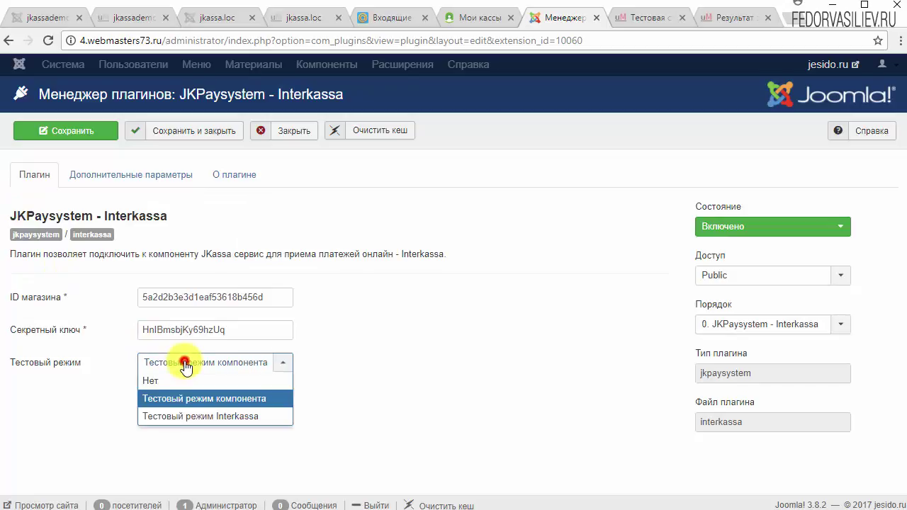
click(186, 423)
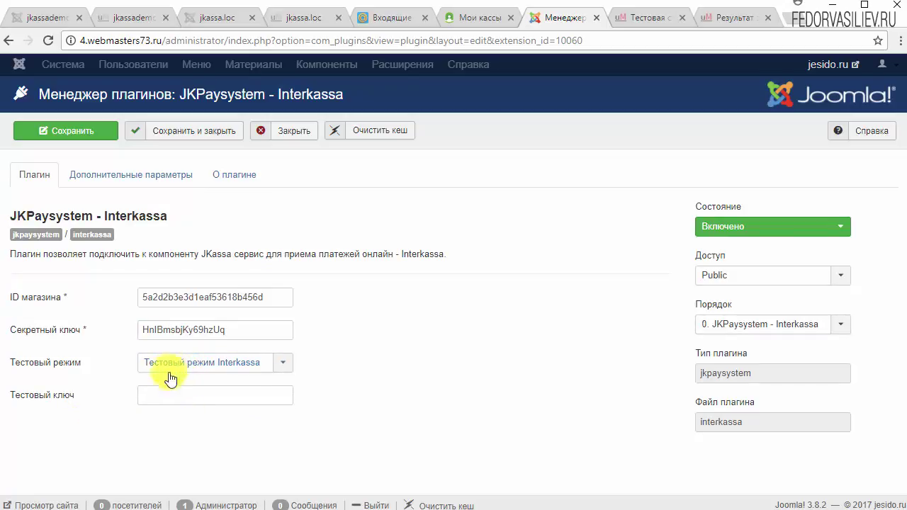
Copy the test key from the Interkassa security settings into the plugin's Тестовый ключ field, then save and close the plugin
click(465, 25)
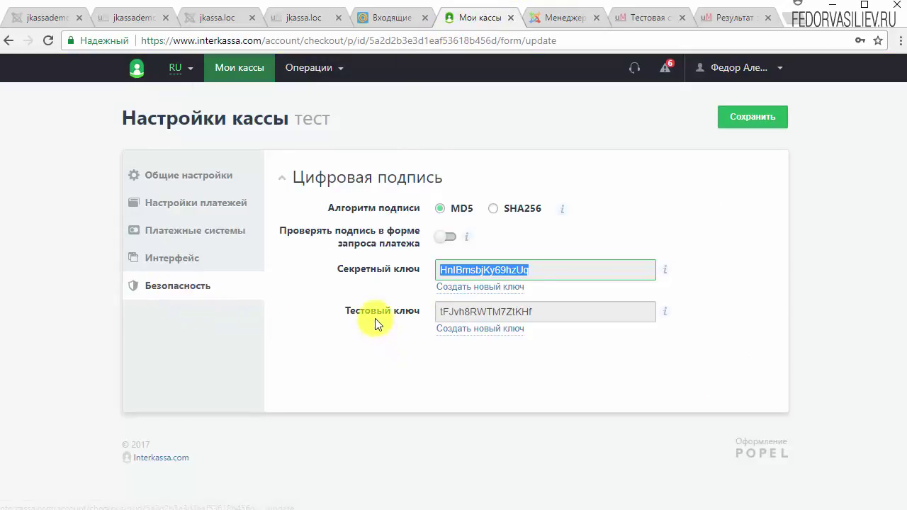
click(523, 312)
key(ctrl+c)
right_click(441, 309)
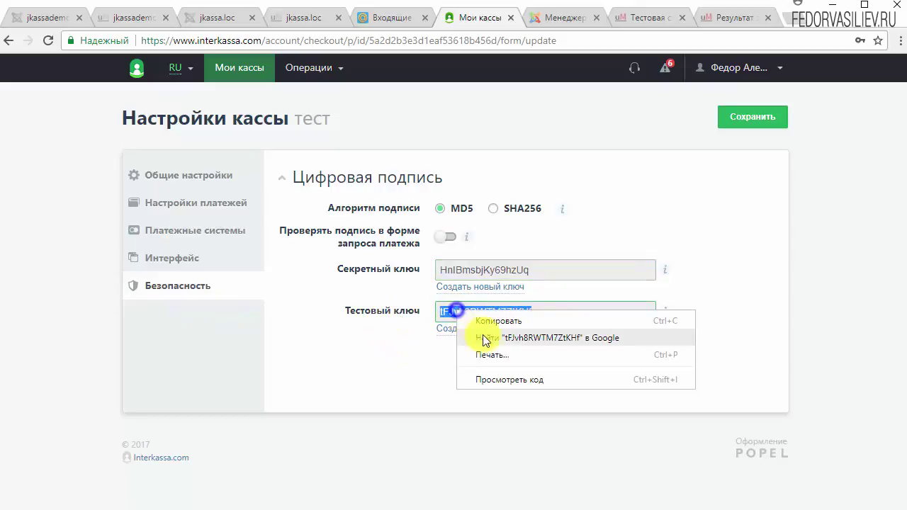
click(509, 321)
click(570, 20)
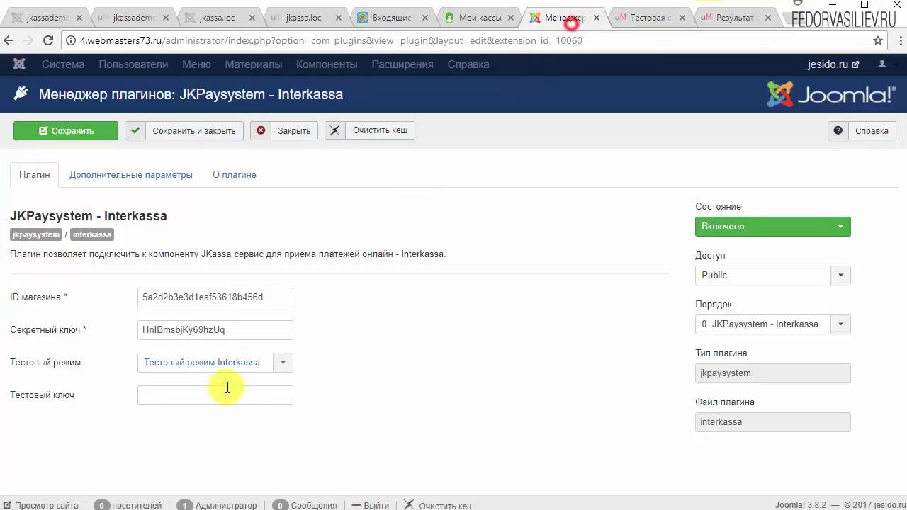
click(211, 395)
right_click(210, 397)
click(244, 483)
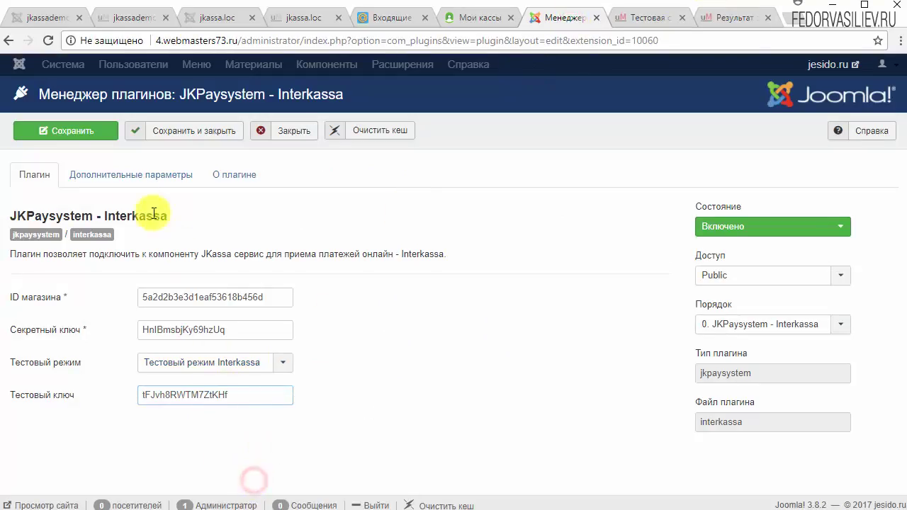
click(184, 132)
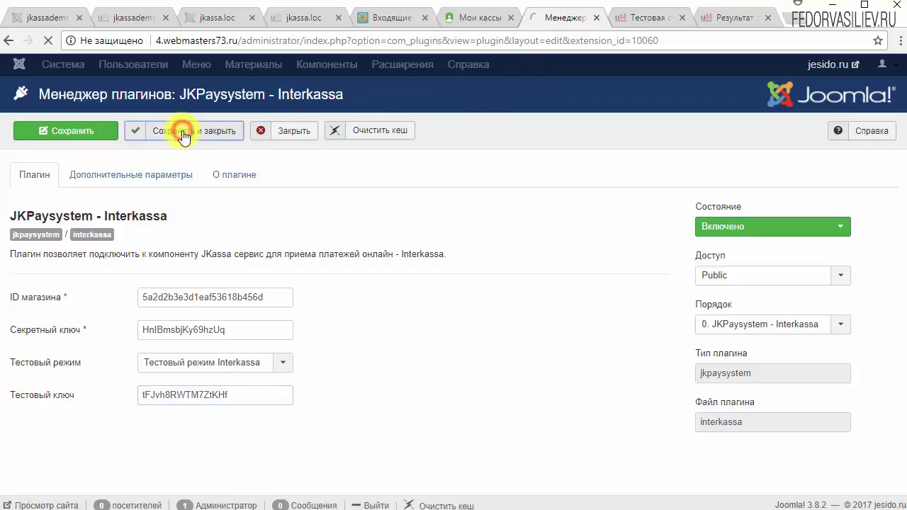
Check in the Interkassa cash desk's payment systems list whether Тестовая платежная система is enabled
click(494, 20)
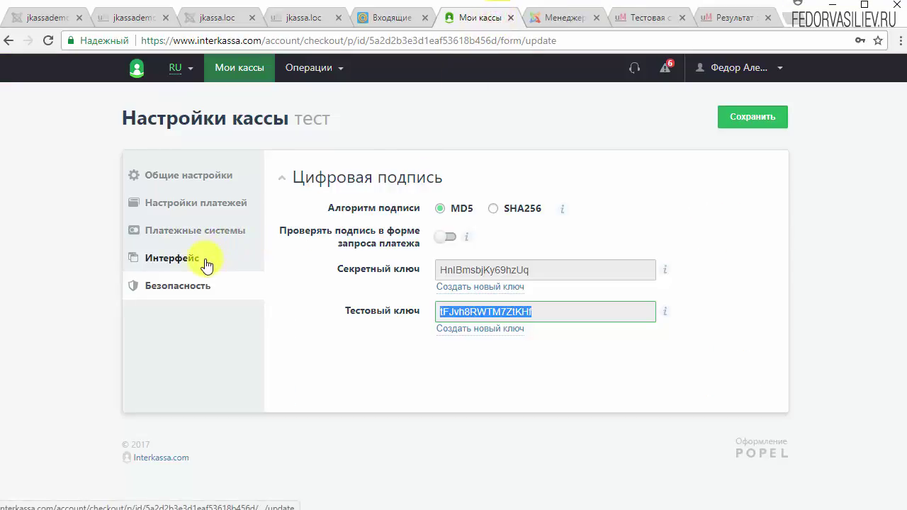
click(199, 232)
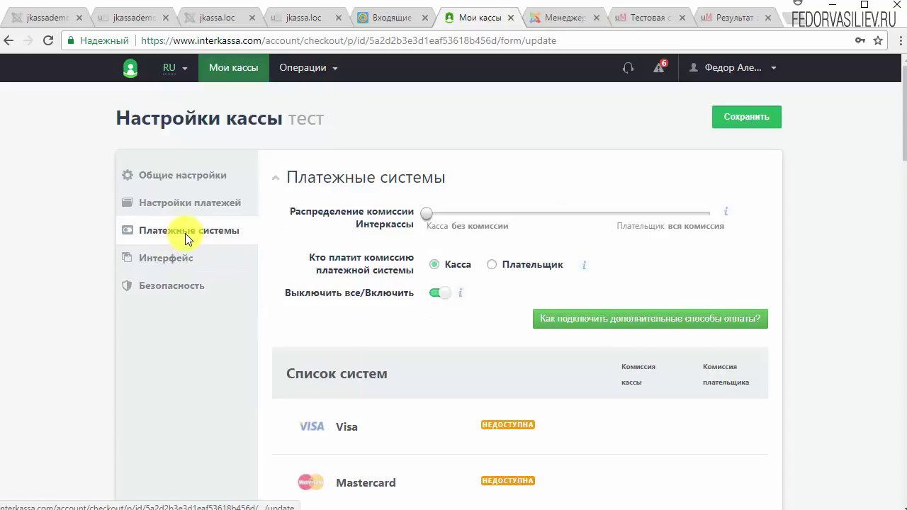
scroll(207, 238, down, 7)
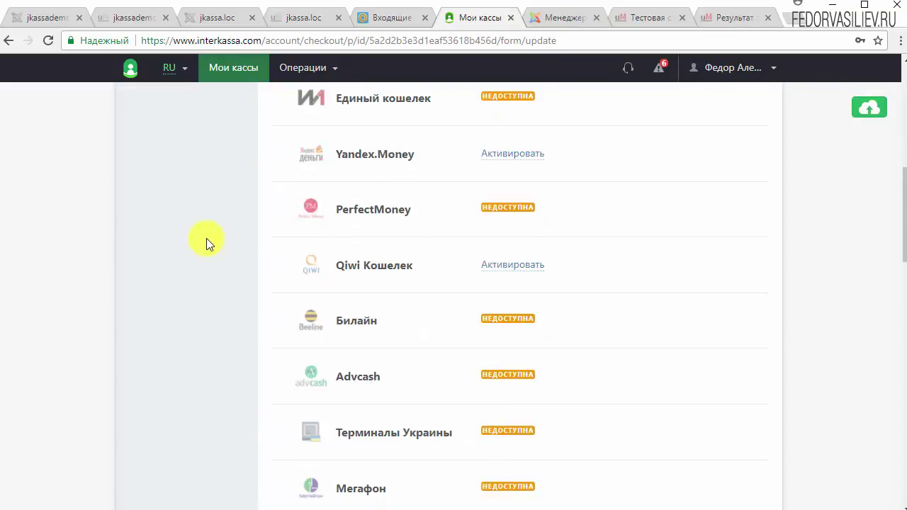
scroll(306, 234, down, 4)
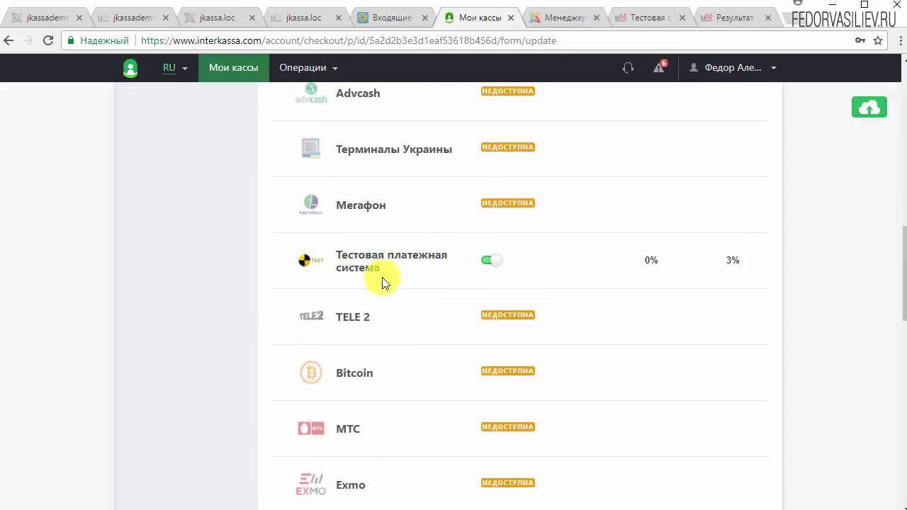
scroll(651, 262, up, 11)
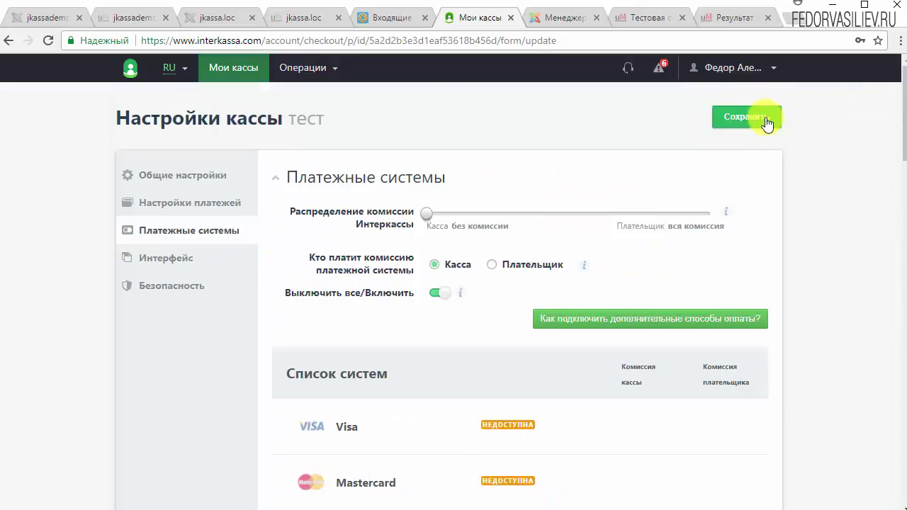
Start a new order in the store, keeping Самовывоз delivery and choosing INTERKASSA as the payment method, up to the submission stage
click(567, 19)
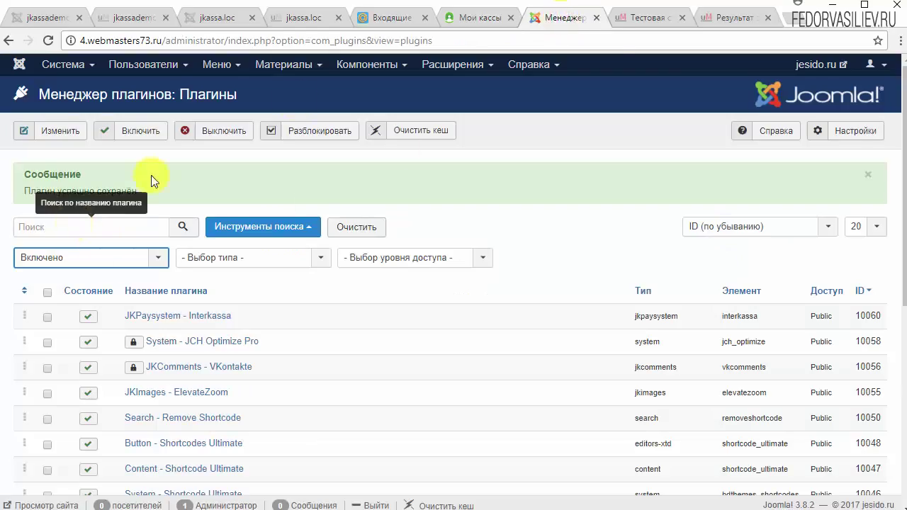
click(622, 17)
scroll(553, 142, up, 10)
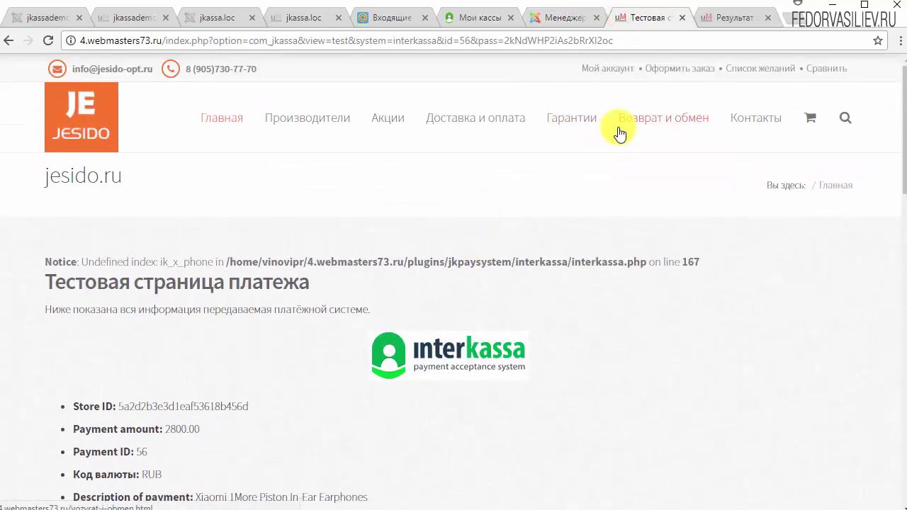
click(689, 69)
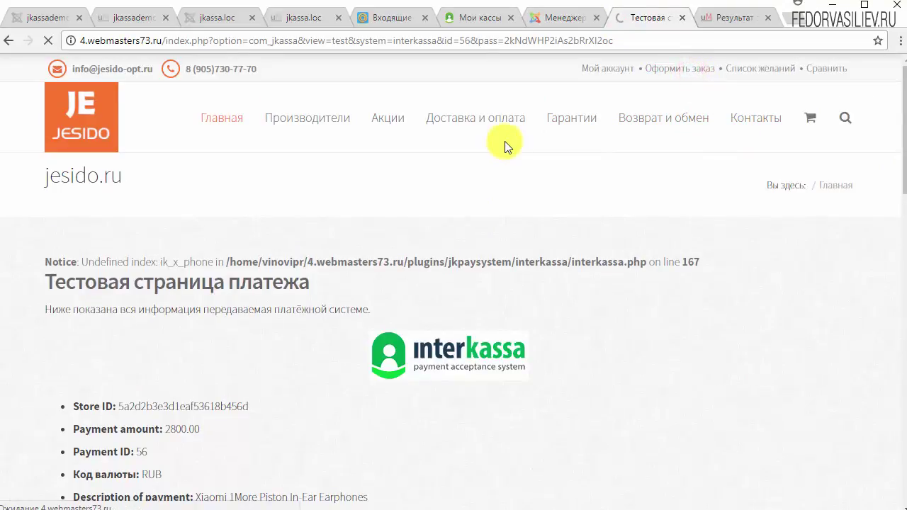
click(815, 473)
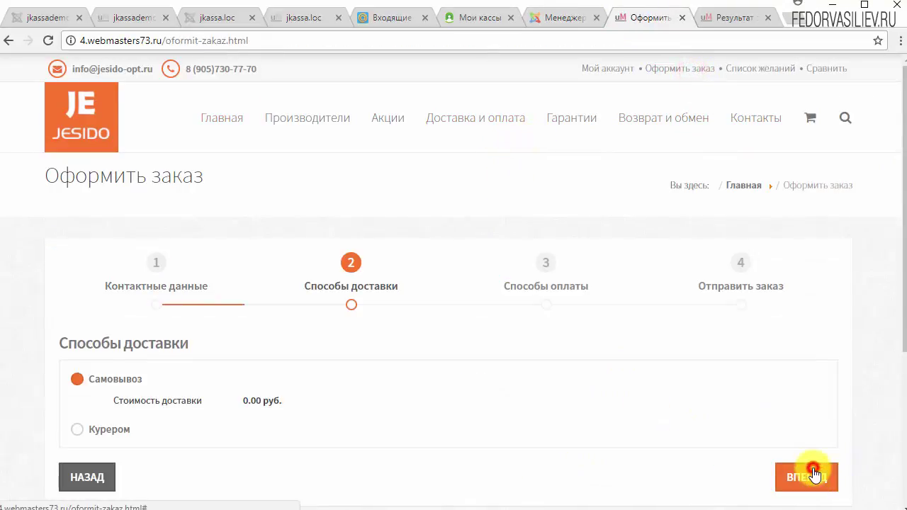
scroll(567, 404, down, 1)
click(813, 396)
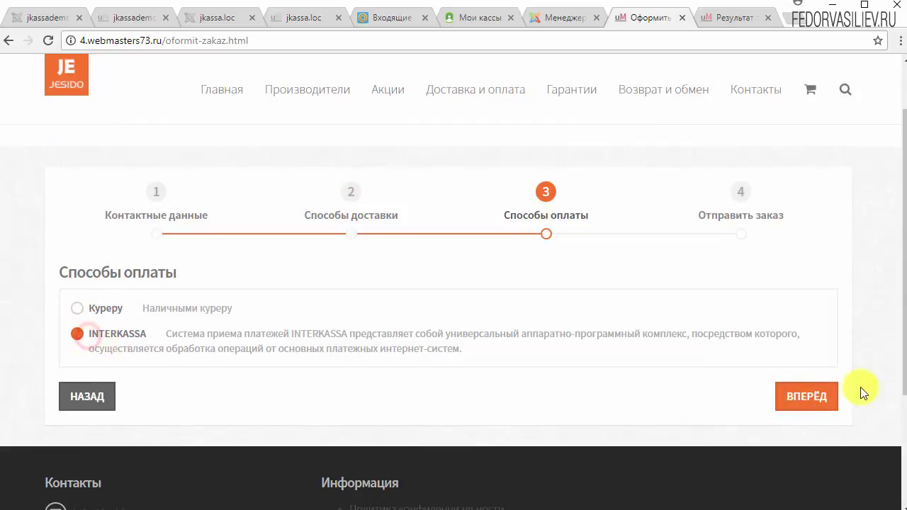
click(811, 397)
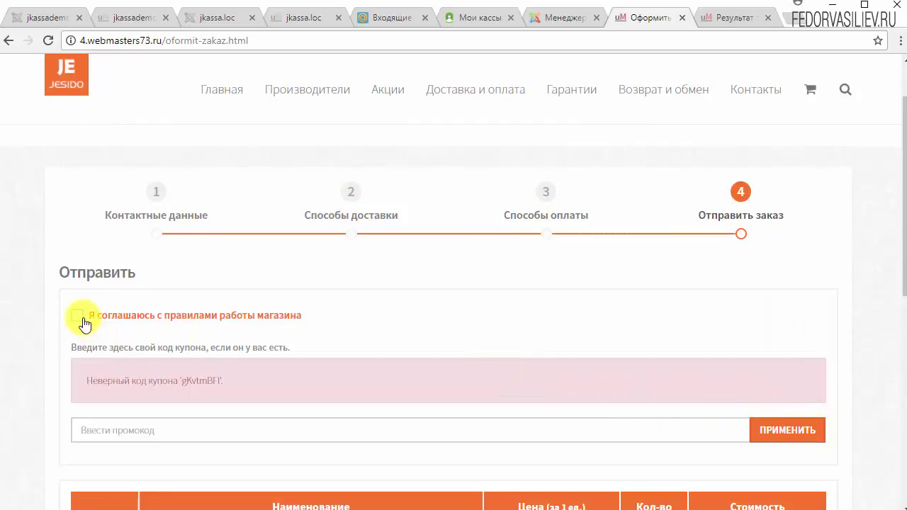
Accept the store rules and submit the order to go to Interkassa payment
click(83, 319)
scroll(510, 338, down, 5)
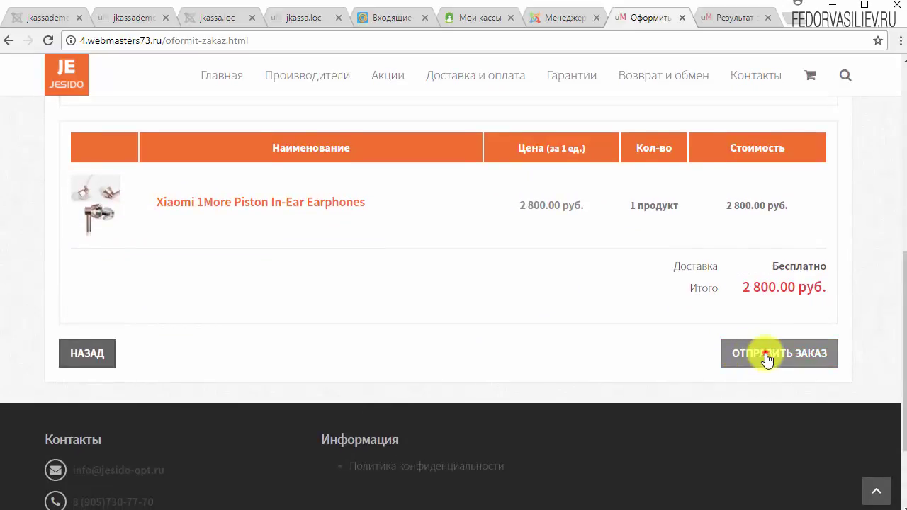
click(767, 359)
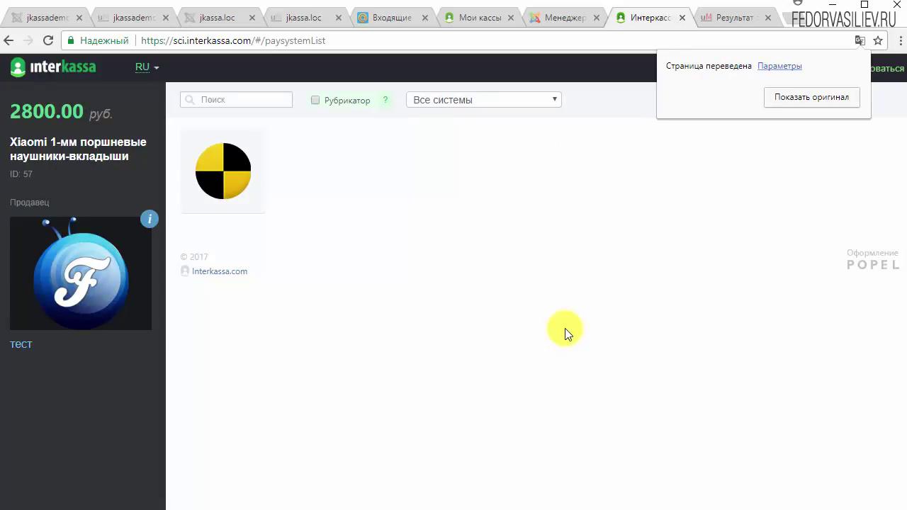
Dismiss the translation prompt and compare the amount, product and seller name on the Interkassa payment page with the store cart
click(684, 98)
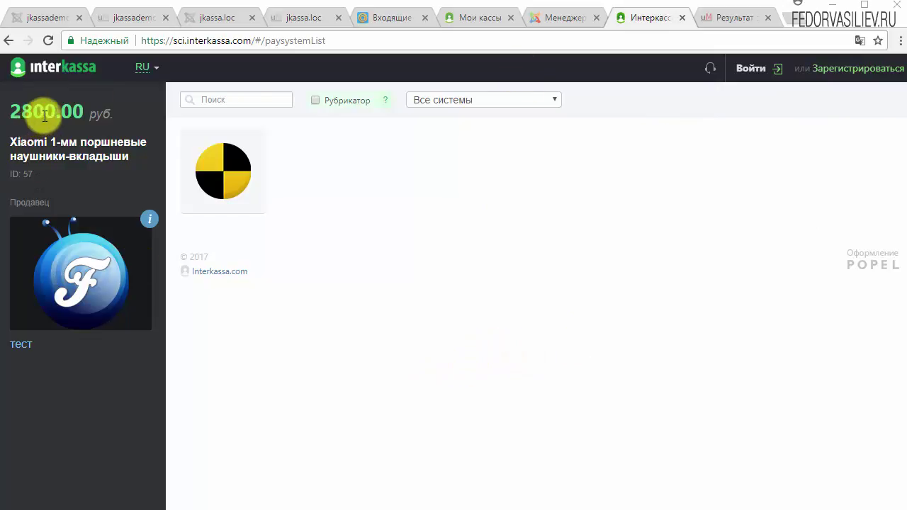
drag(84, 111, 16, 113)
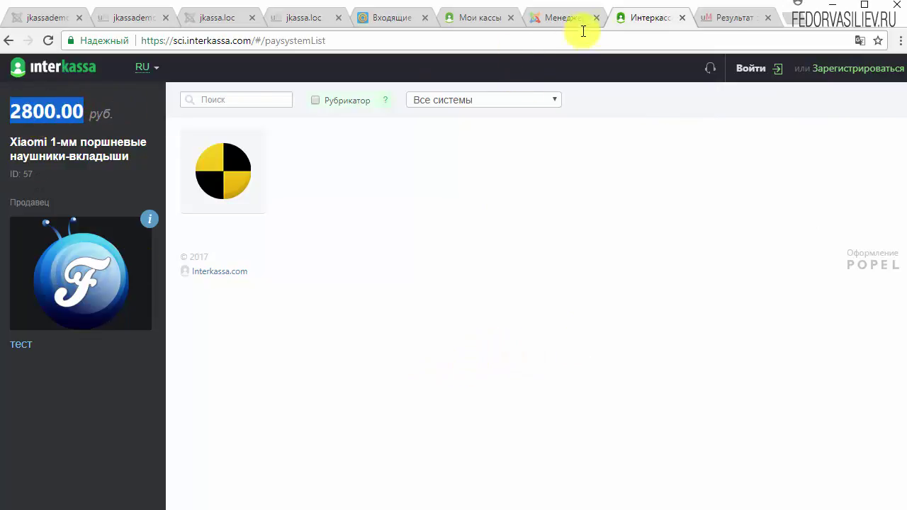
click(737, 17)
mouse_move(810, 89)
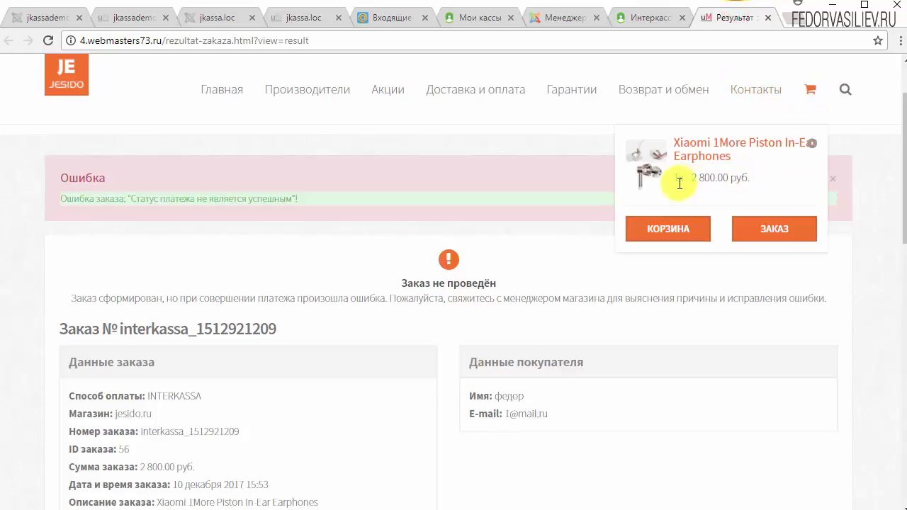
click(622, 23)
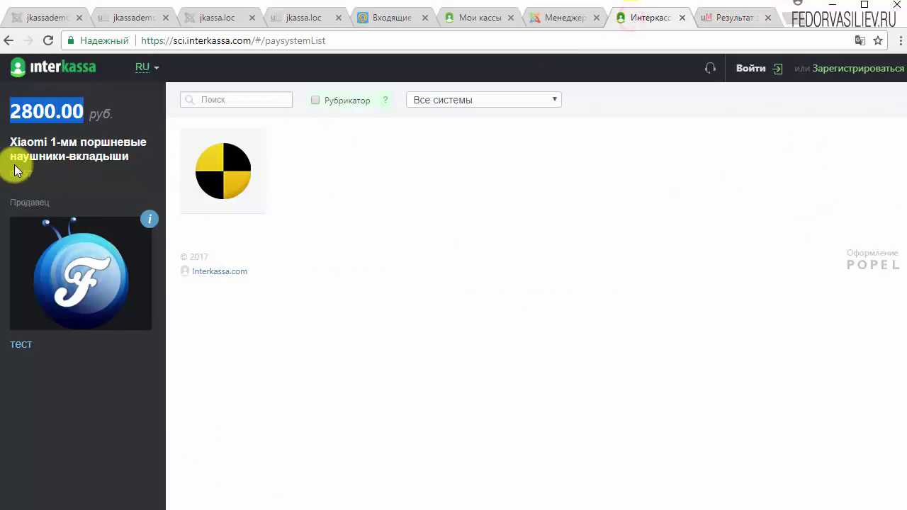
drag(125, 156, 12, 142)
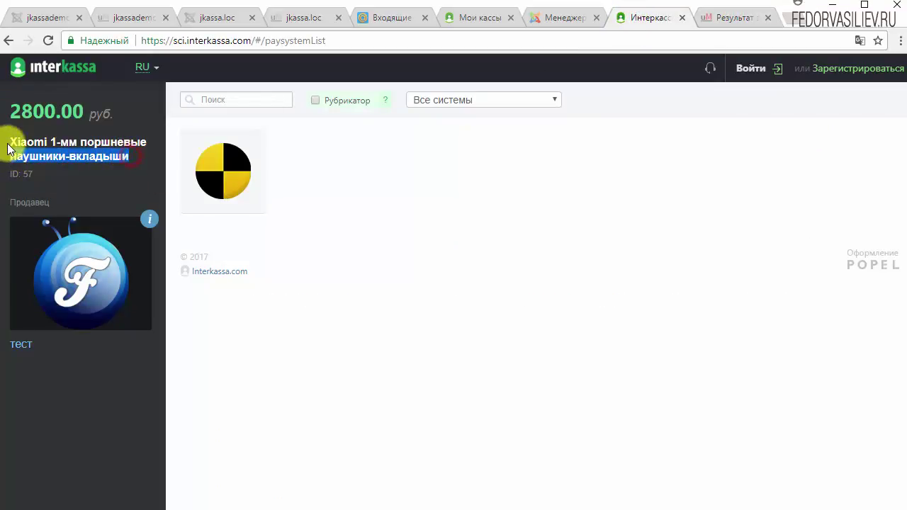
click(138, 177)
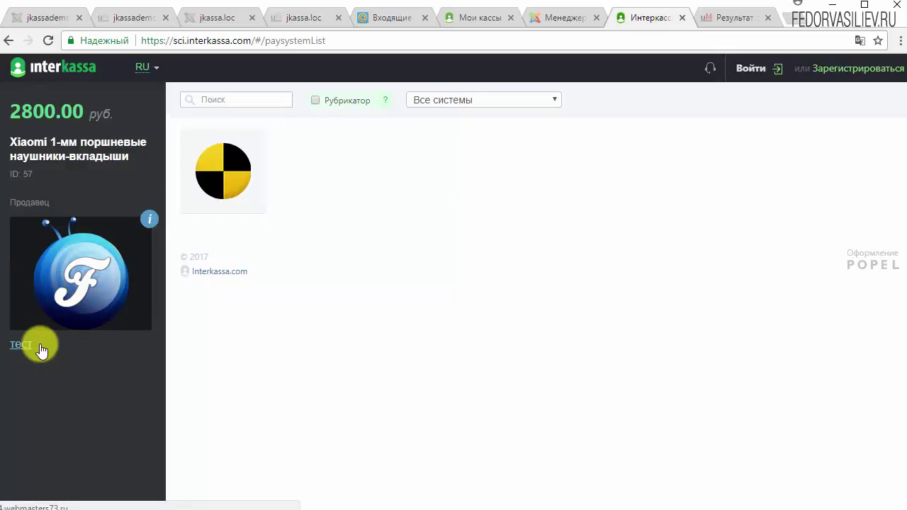
drag(40, 344, 15, 333)
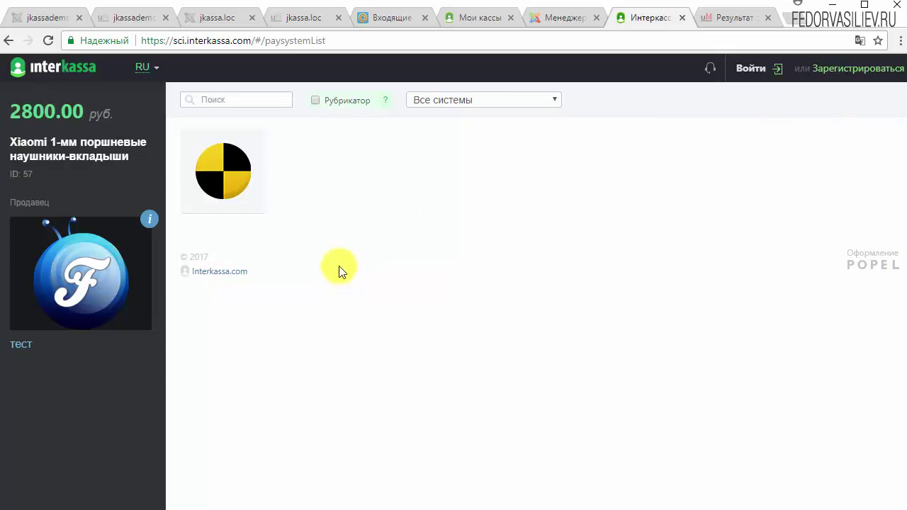
Choose the test payment system, enter the contact e-mail, accept the user agreement, proceed to payment and read the test payment notice
click(228, 179)
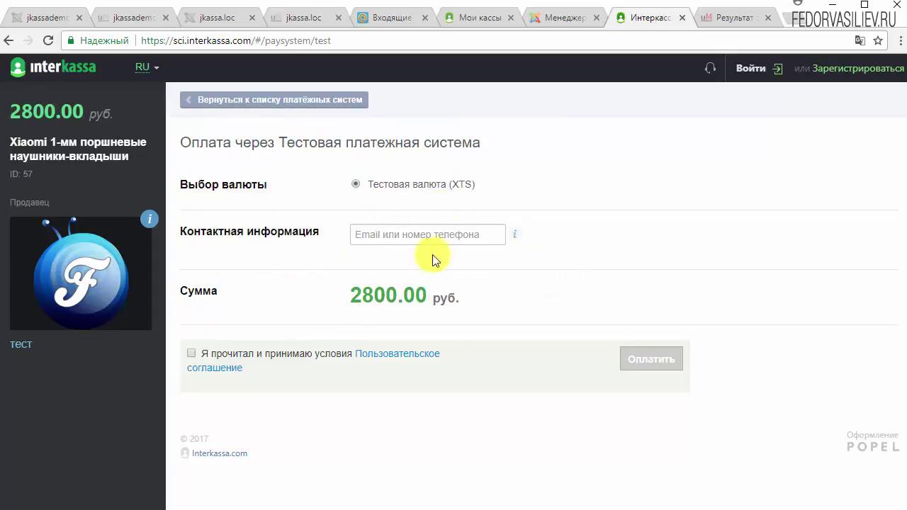
click(397, 231)
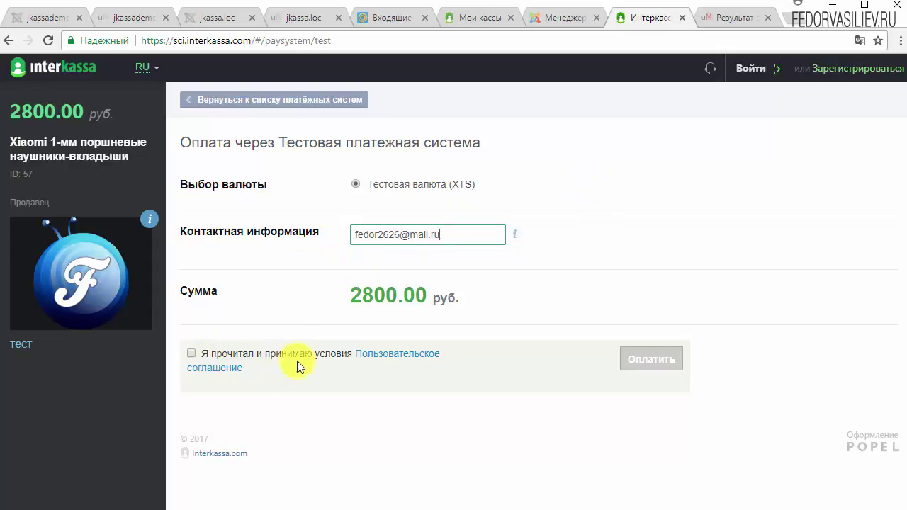
click(198, 354)
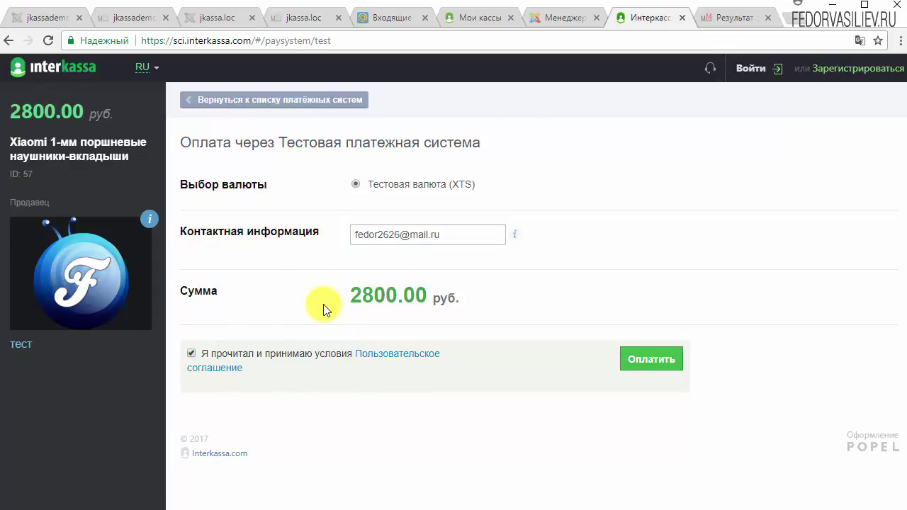
click(641, 370)
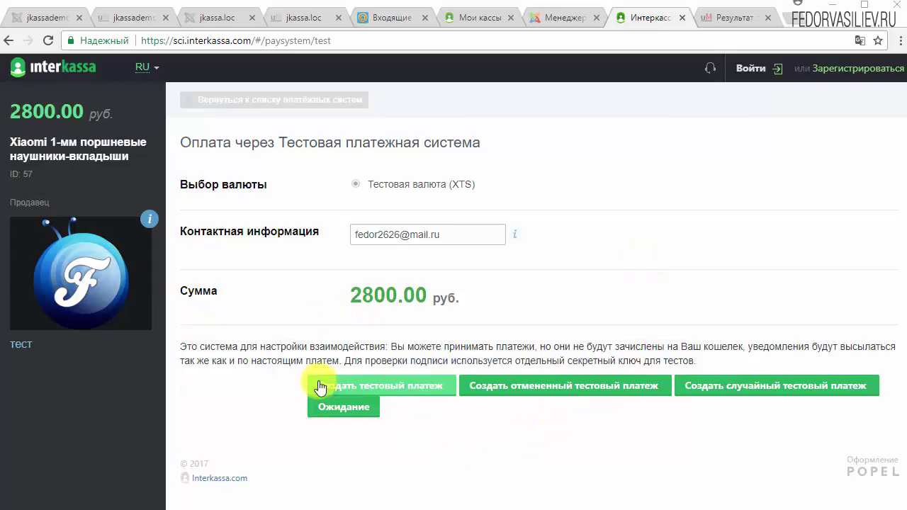
drag(394, 361, 337, 347)
click(447, 445)
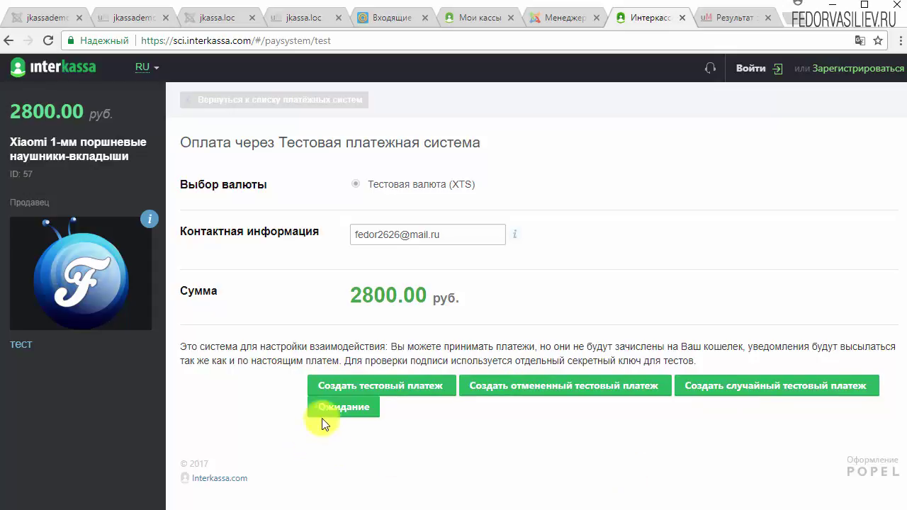
Create a successful test payment on Interkassa, return to the store, and review the order result page's payment, buyer and delivery details
click(422, 393)
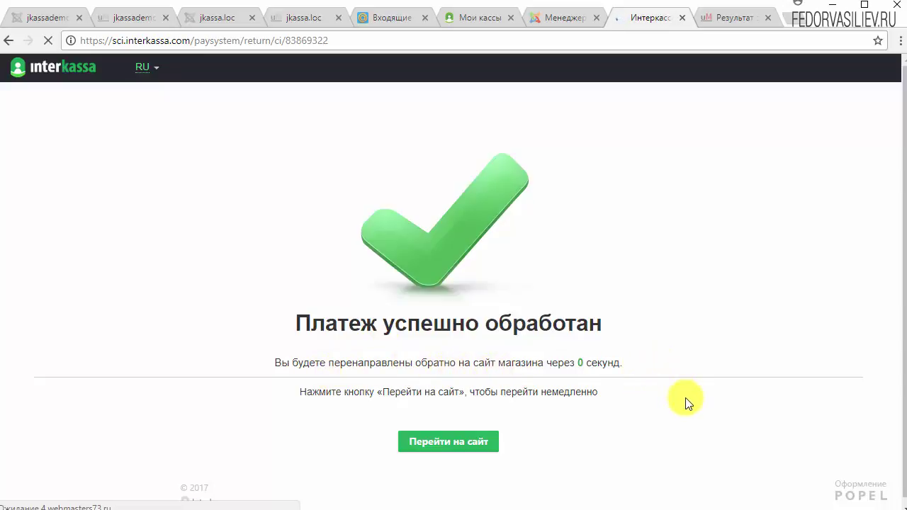
scroll(551, 368, down, 1)
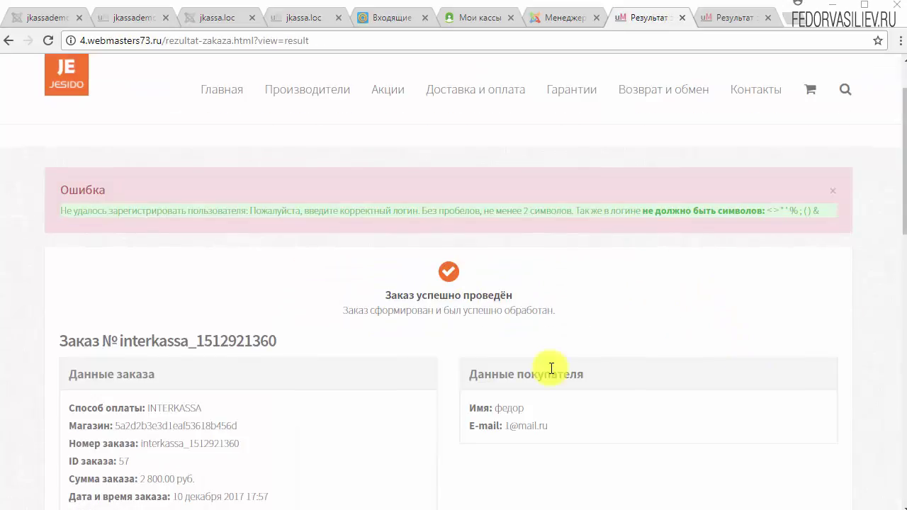
scroll(571, 314, down, 1)
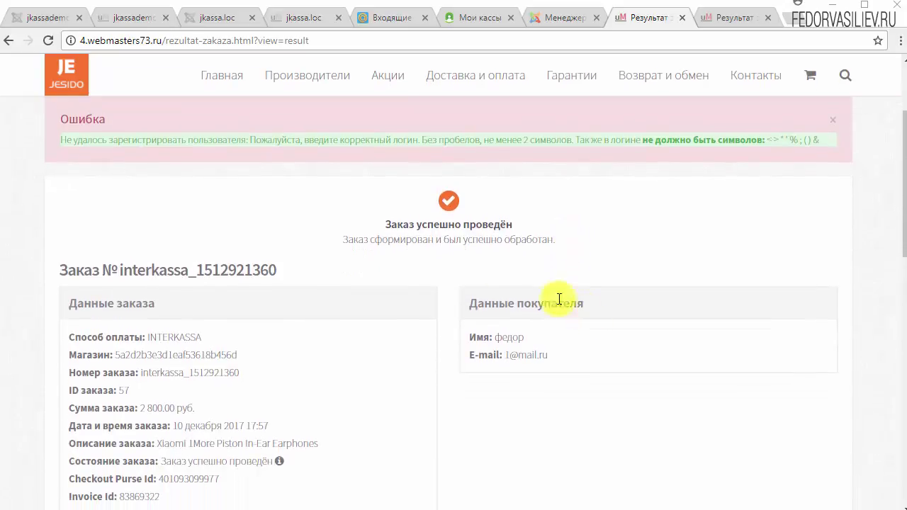
scroll(559, 298, down, 1)
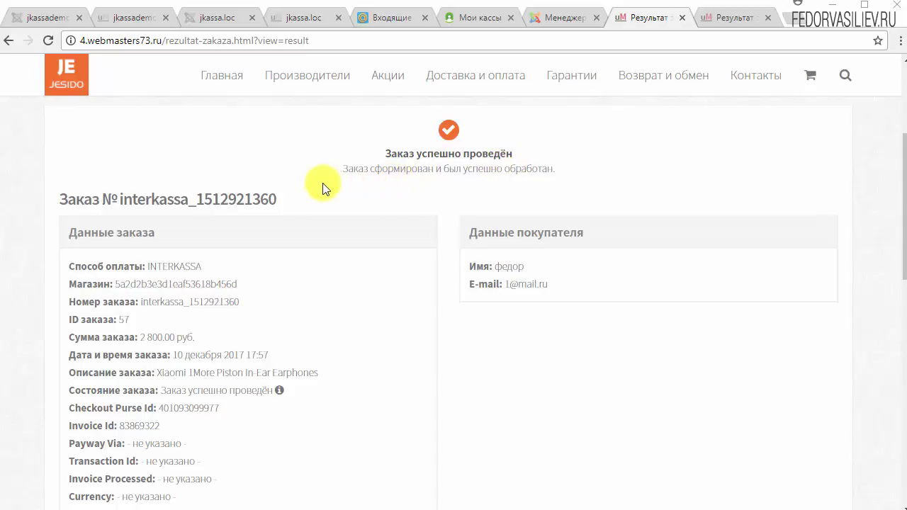
scroll(465, 192, down, 1)
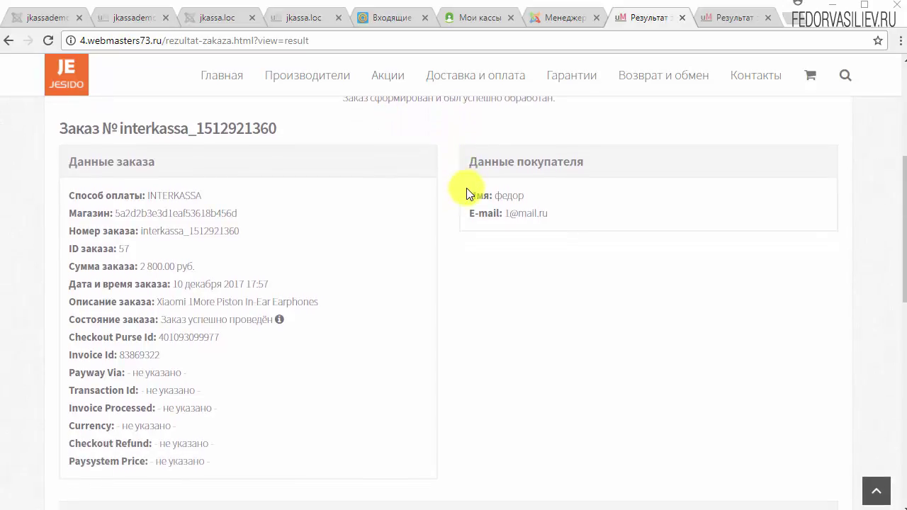
scroll(397, 199, down, 2)
scroll(213, 219, up, 1)
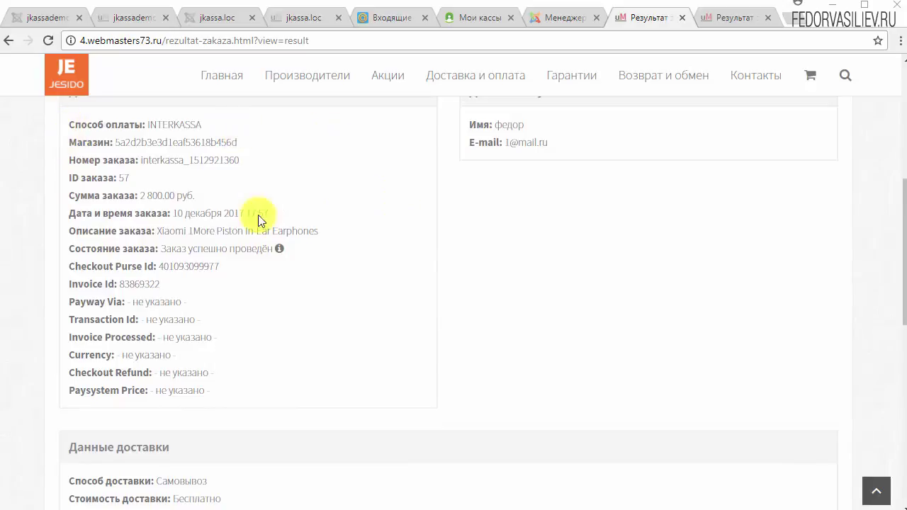
drag(201, 193, 340, 231)
drag(341, 231, 185, 231)
scroll(400, 244, down, 6)
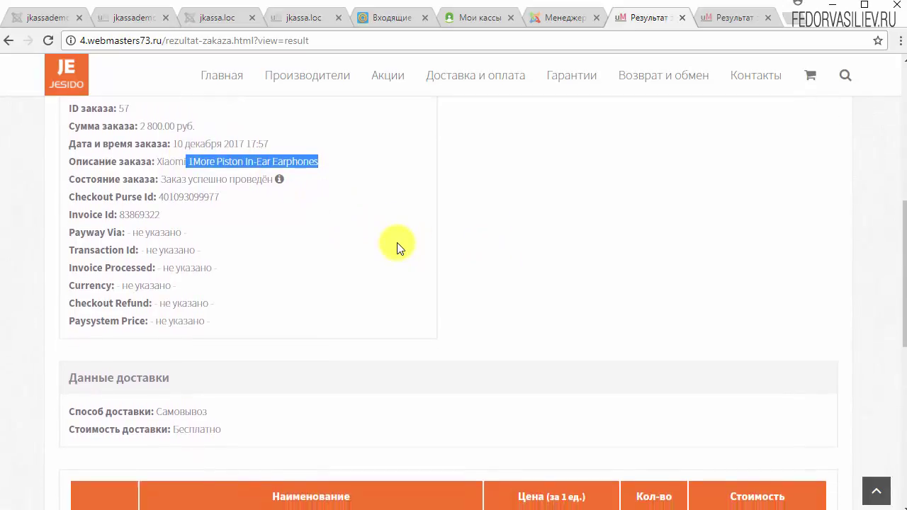
scroll(468, 226, up, 10)
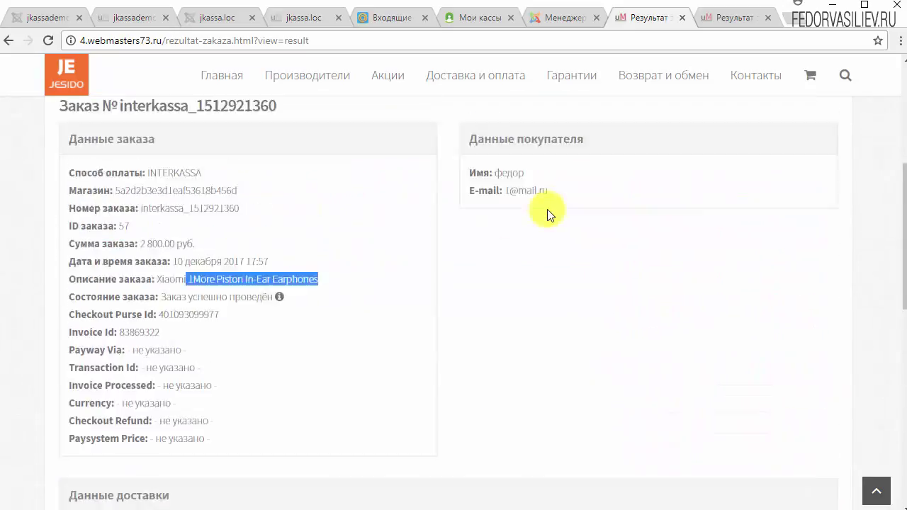
Switch to the Joomla administration and open the payments and orders list of the JKassa component
click(536, 18)
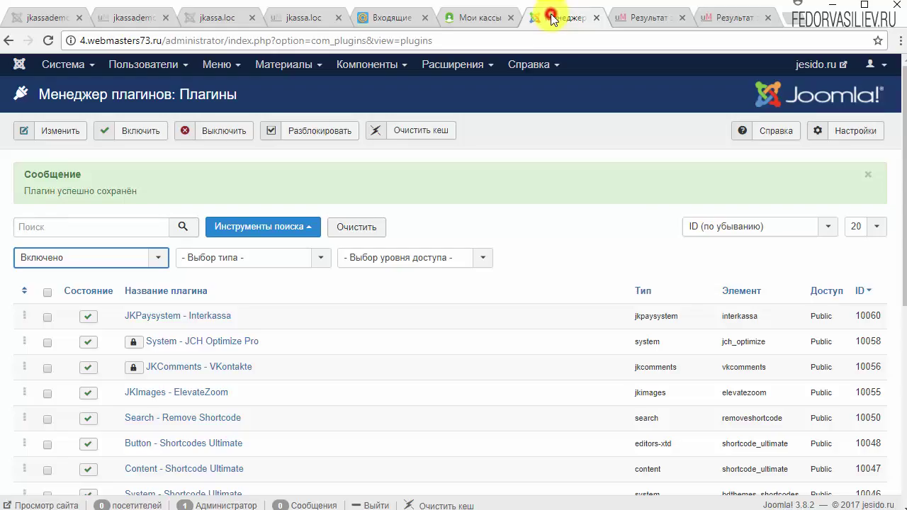
click(375, 66)
click(371, 89)
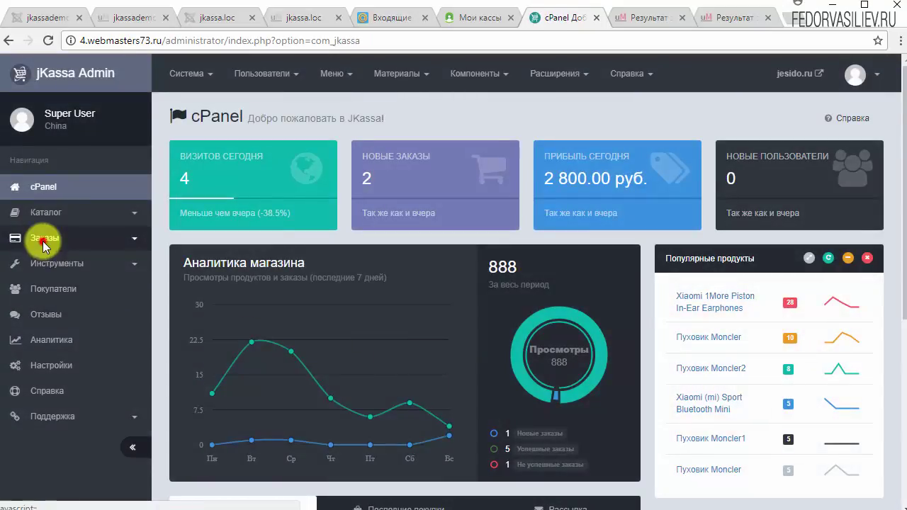
click(42, 240)
click(36, 266)
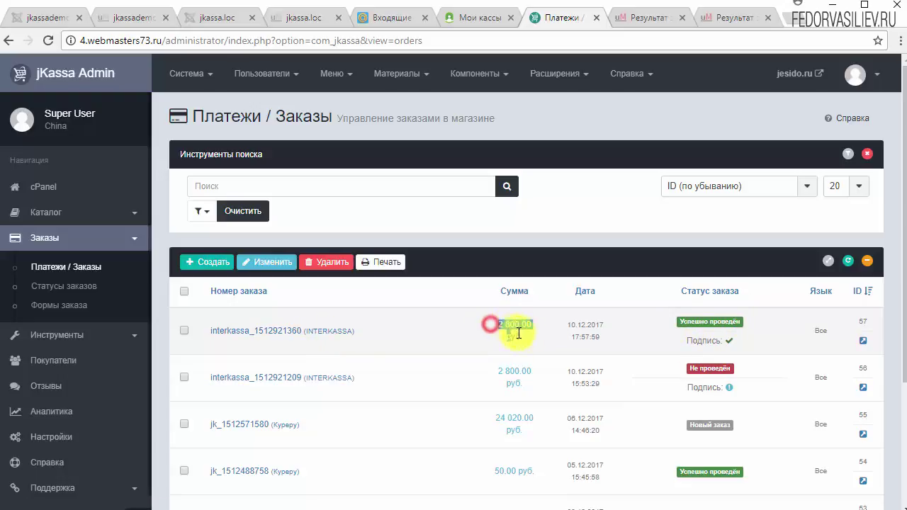
Expand the newest INTERKASSA order and check its amount, payment method, status, products and delivery details
drag(518, 333, 519, 336)
click(356, 330)
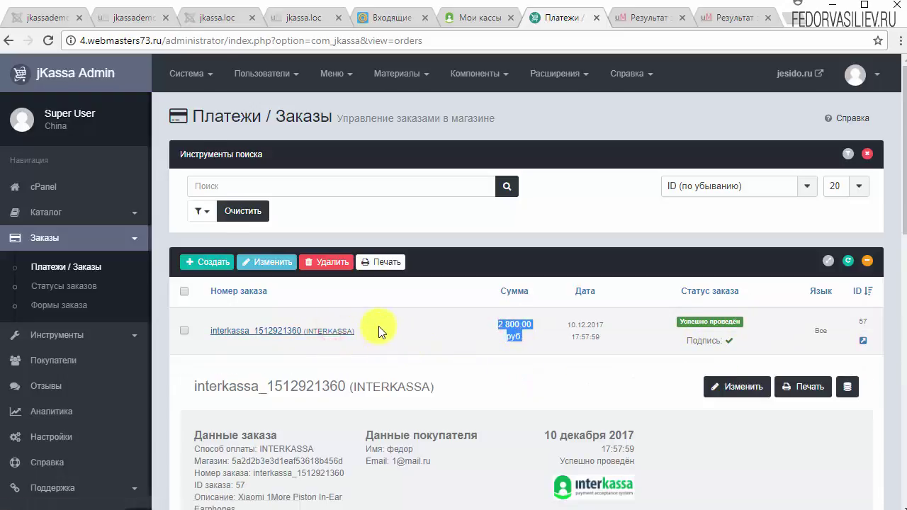
scroll(379, 332, down, 2)
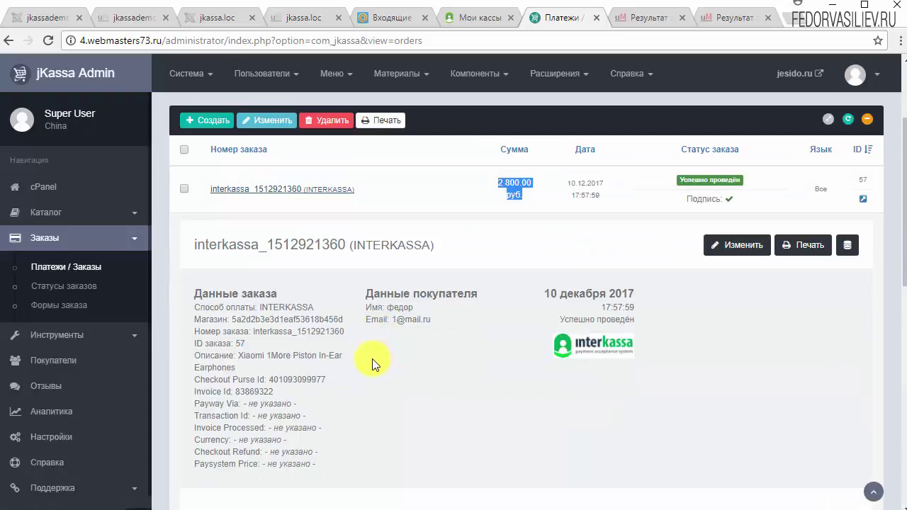
drag(260, 306, 314, 302)
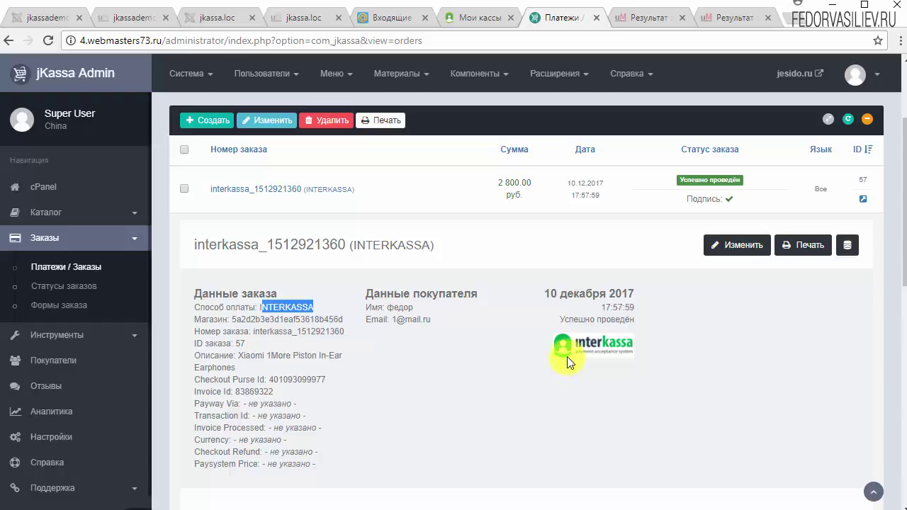
scroll(524, 354, down, 4)
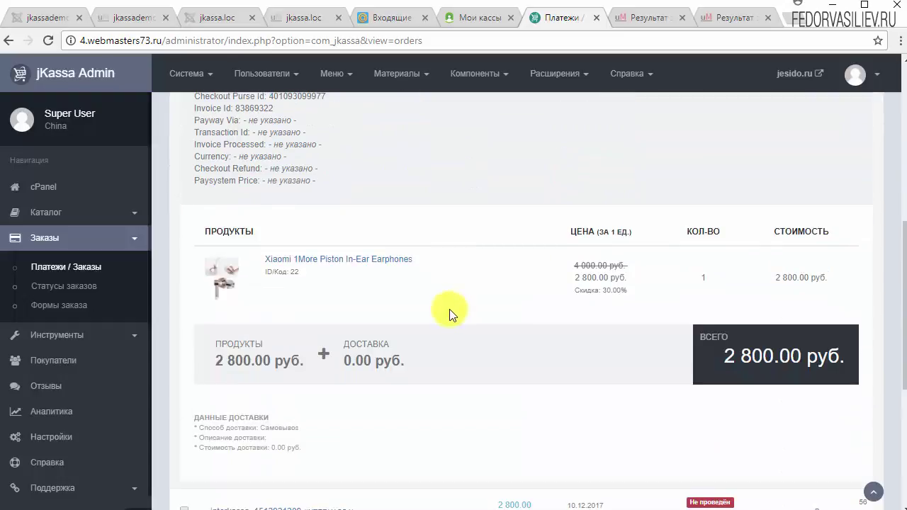
scroll(449, 308, up, 3)
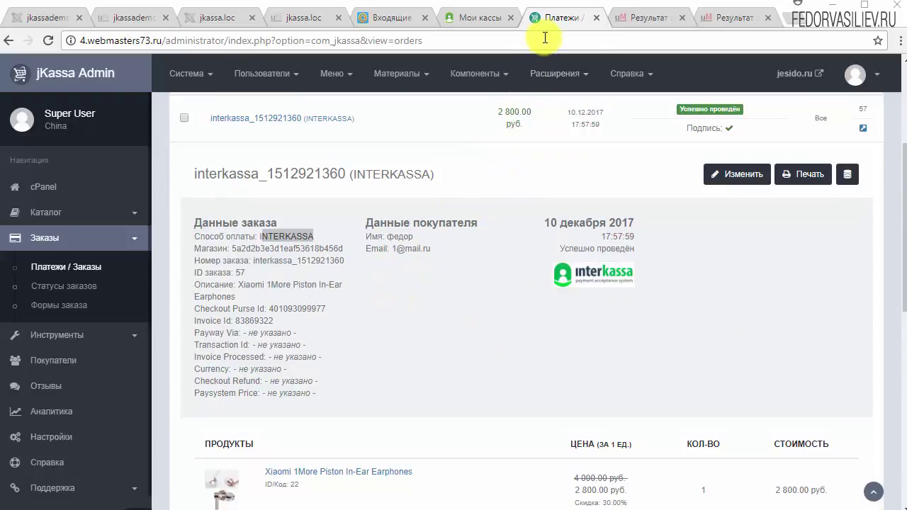
Switch to the Interkassa cash desk's payment system settings and view the instructions for connecting additional payment methods, then collapse them
click(464, 17)
click(566, 320)
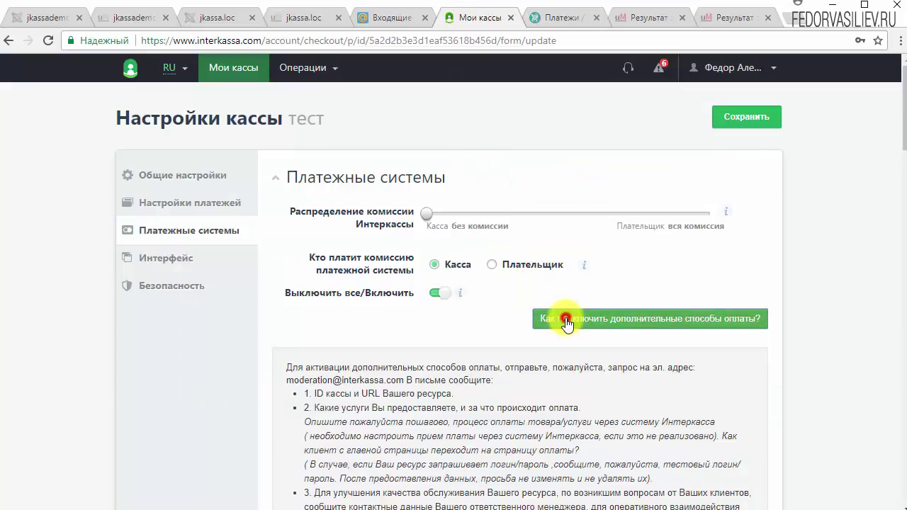
scroll(404, 348, down, 2)
click(577, 177)
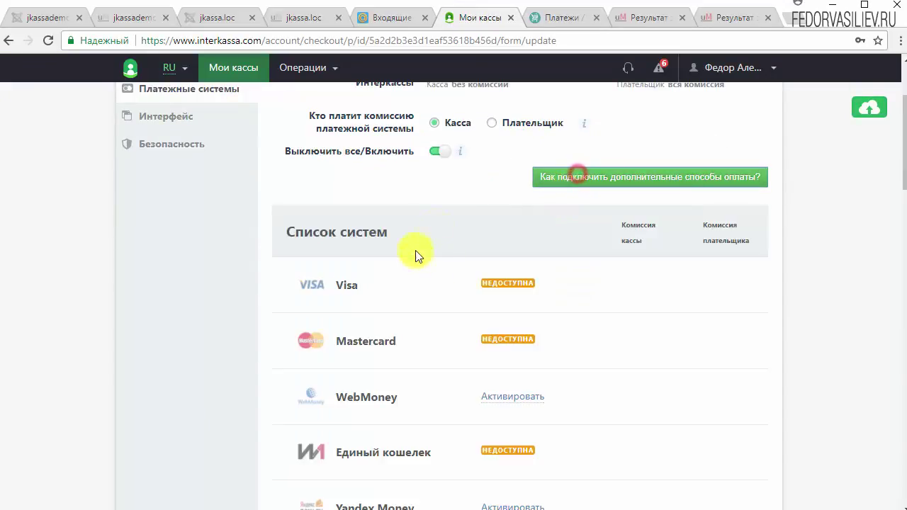
Examine the payment systems list to see which systems are unavailable and which can be activated
scroll(430, 211, up, 2)
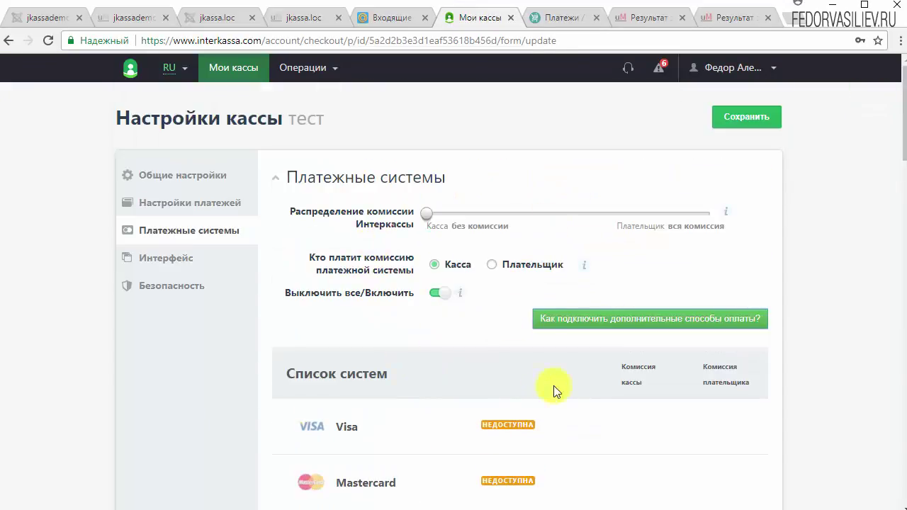
scroll(508, 340, down, 8)
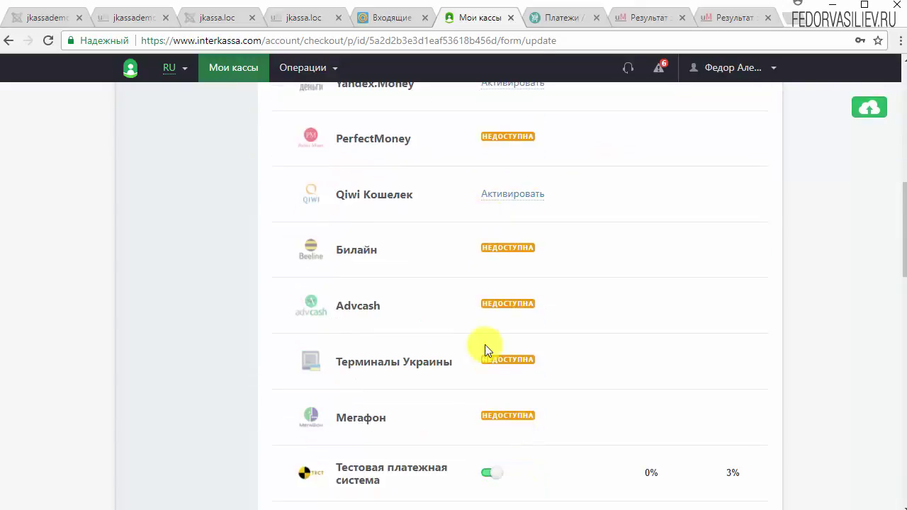
scroll(485, 345, up, 3)
scroll(477, 359, up, 3)
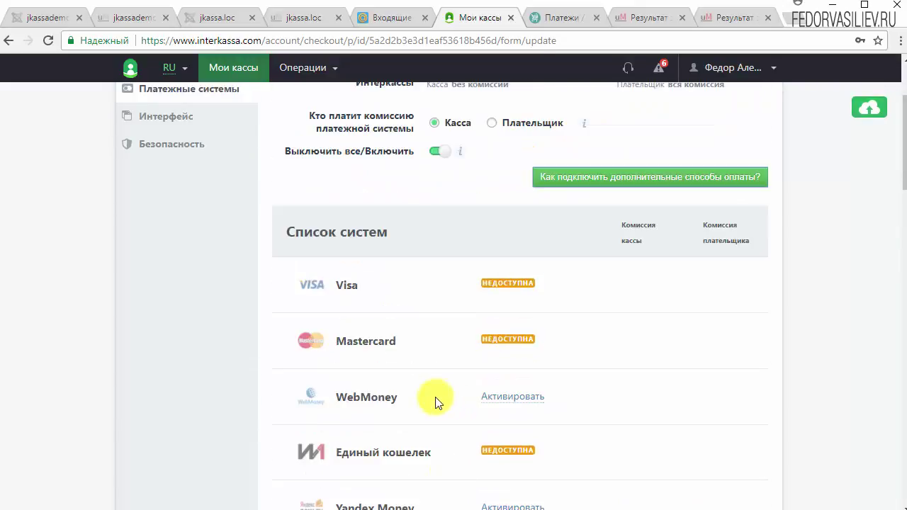
scroll(511, 367, down, 1)
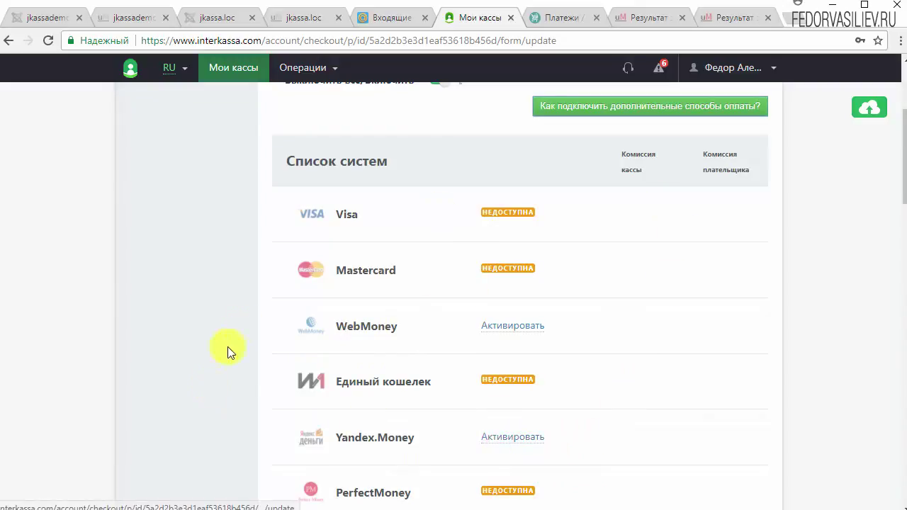
scroll(382, 265, down, 2)
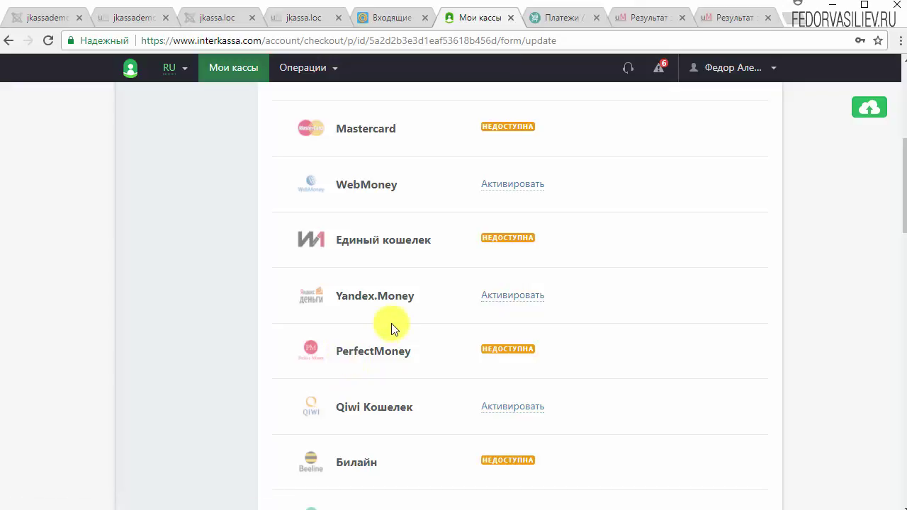
Disable Тестовая платежная система in the cash desk's payment systems list and save the settings
scroll(394, 330, down, 5)
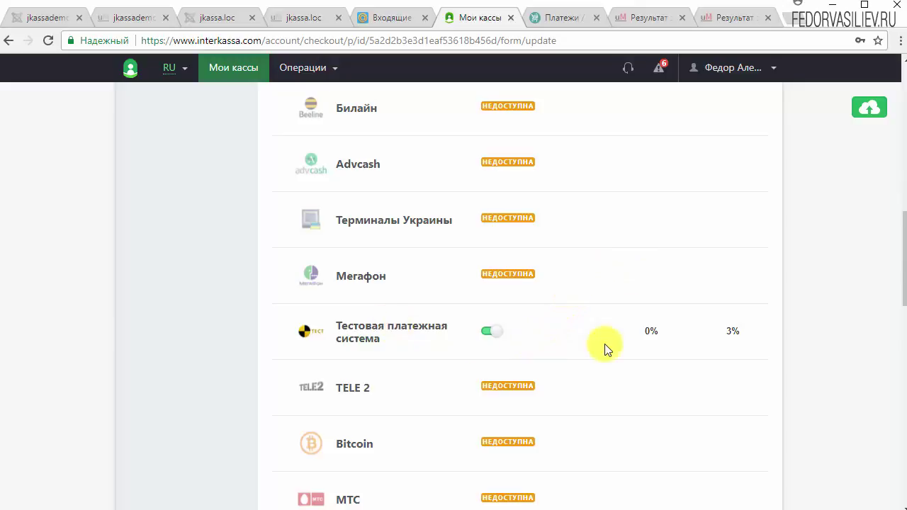
click(486, 333)
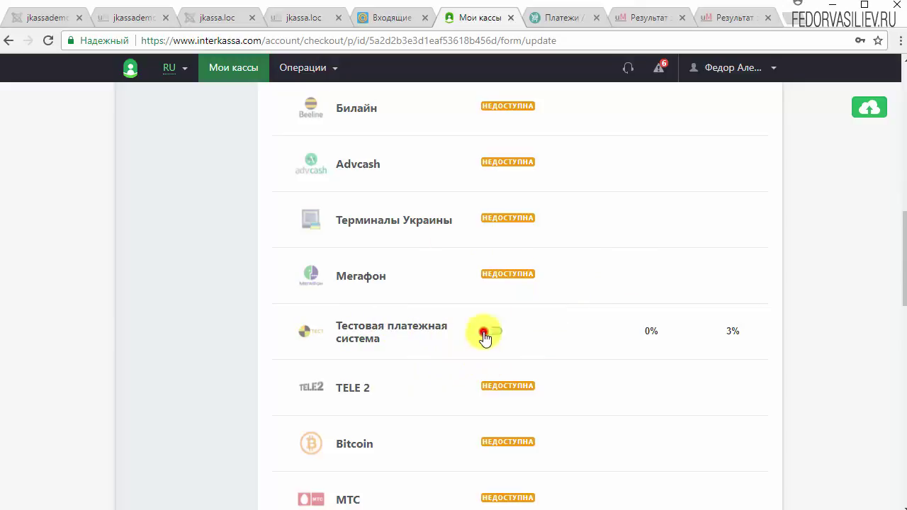
scroll(448, 342, up, 10)
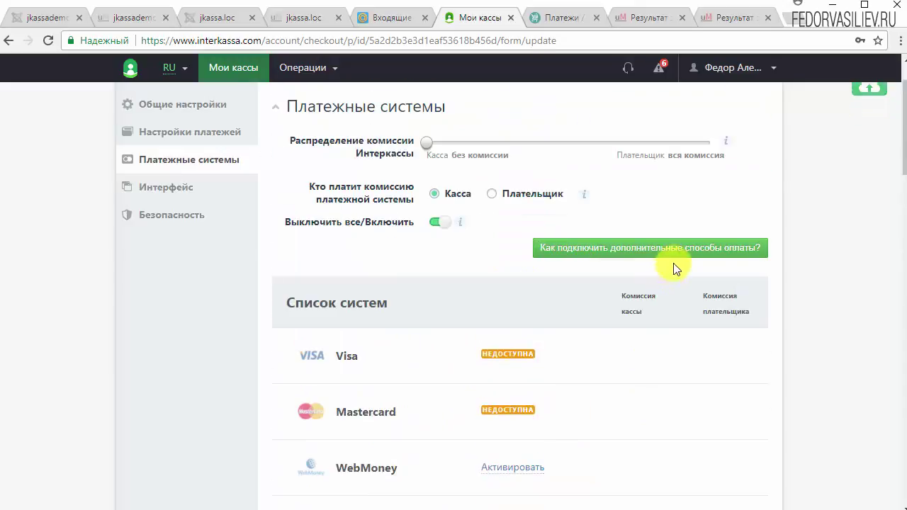
click(742, 120)
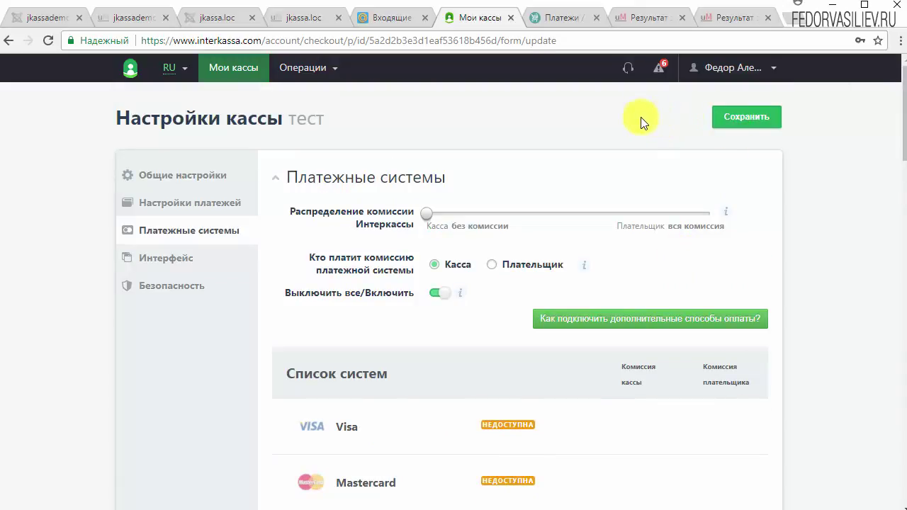
Open the JKPaysystem - Interkassa plugin in the Joomla administration, set its Тестовый режим to Нет, and save and close it
click(568, 20)
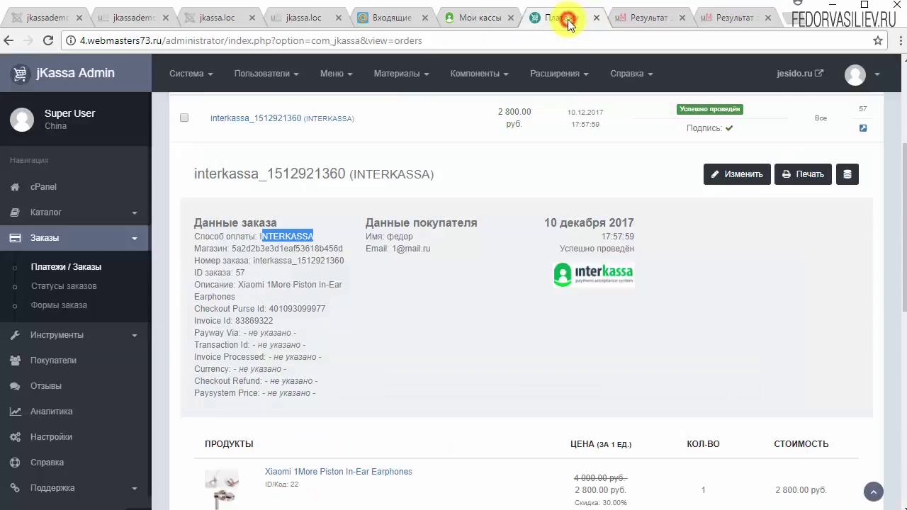
scroll(431, 176, up, 3)
click(552, 74)
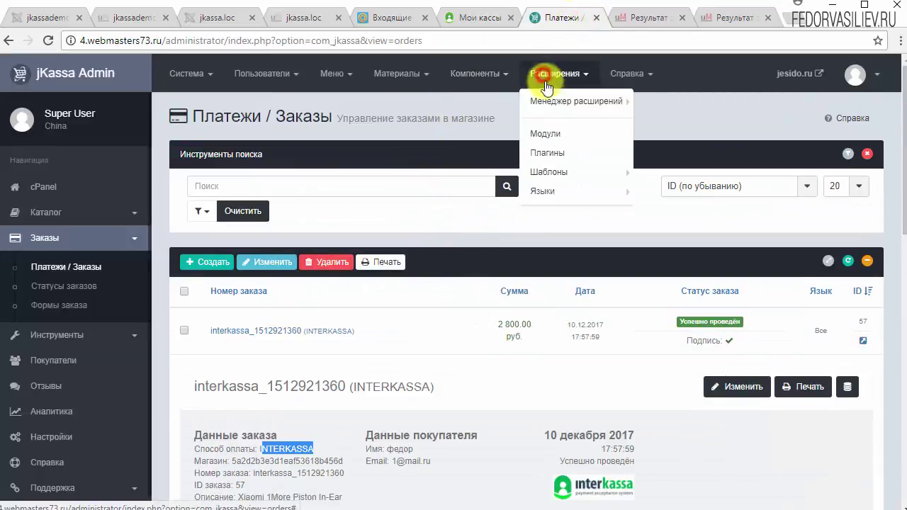
click(556, 151)
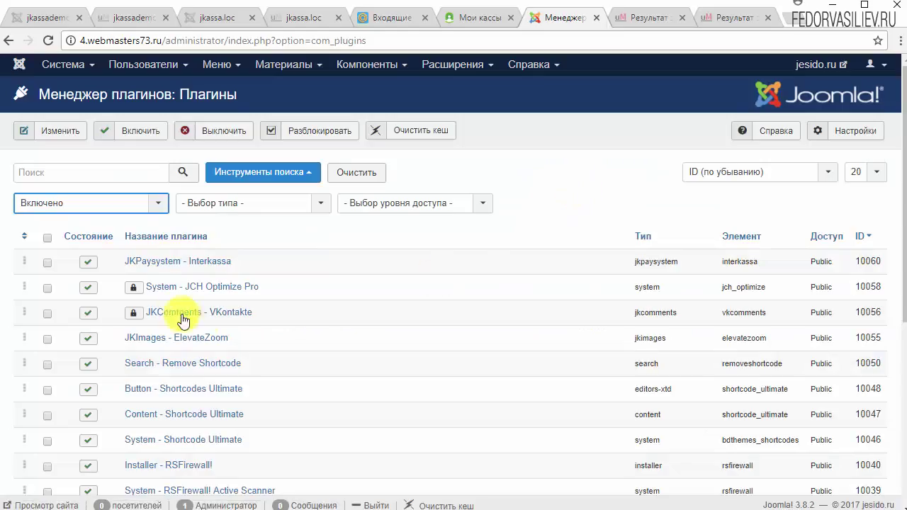
click(177, 264)
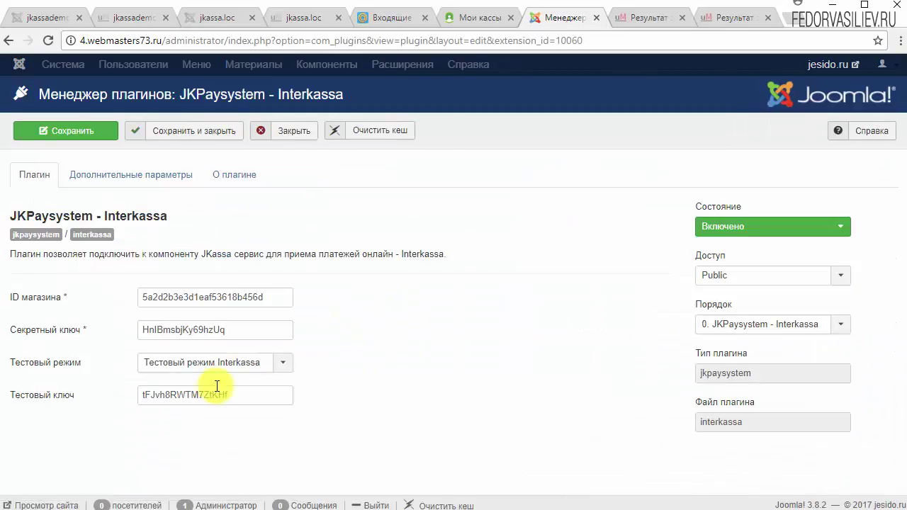
click(172, 363)
click(170, 382)
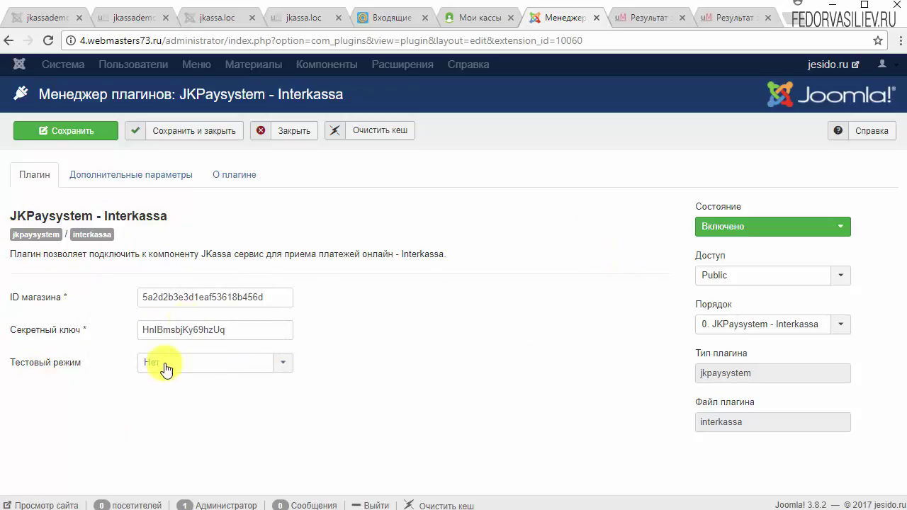
click(160, 133)
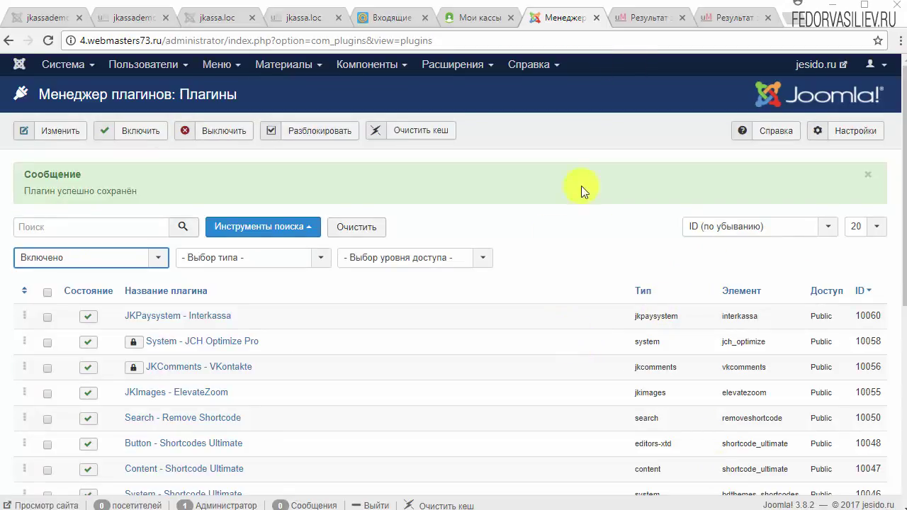
Return to the Interkassa cash desk settings and look through the real payment systems that can be activated
click(487, 17)
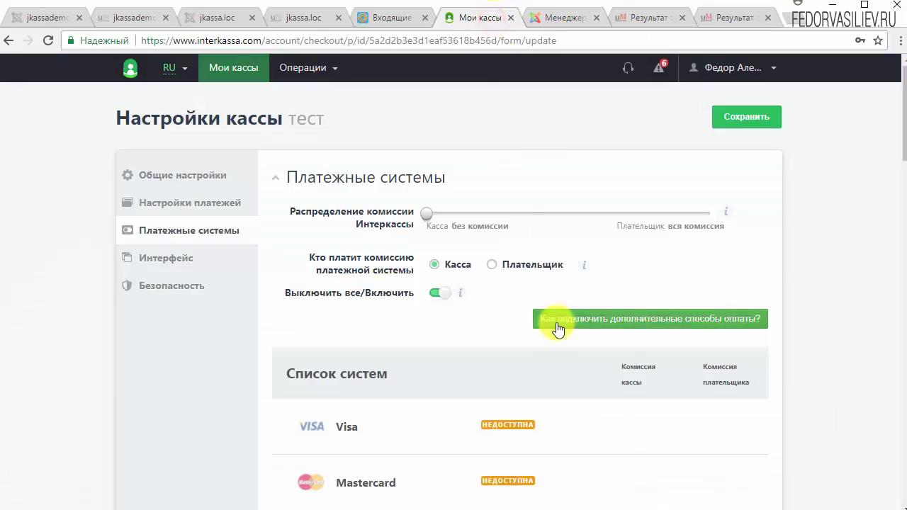
scroll(556, 329, down, 3)
scroll(380, 344, down, 1)
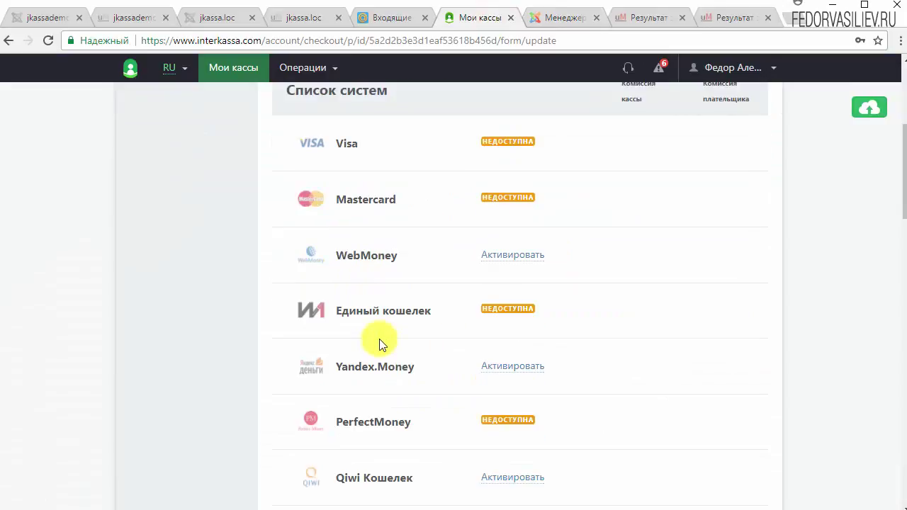
Review the Платежные системы section, including its commission settings and the list of systems offered for activation
scroll(398, 401, down, 1)
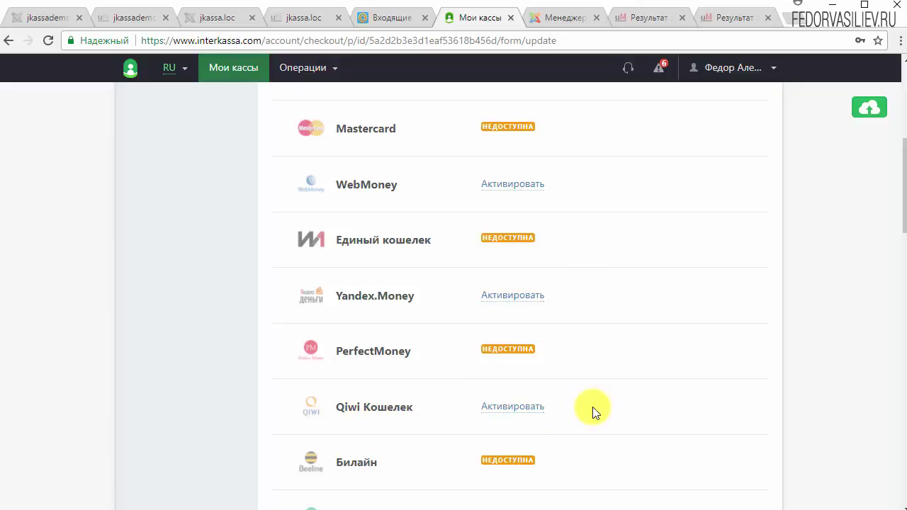
scroll(592, 406, up, 4)
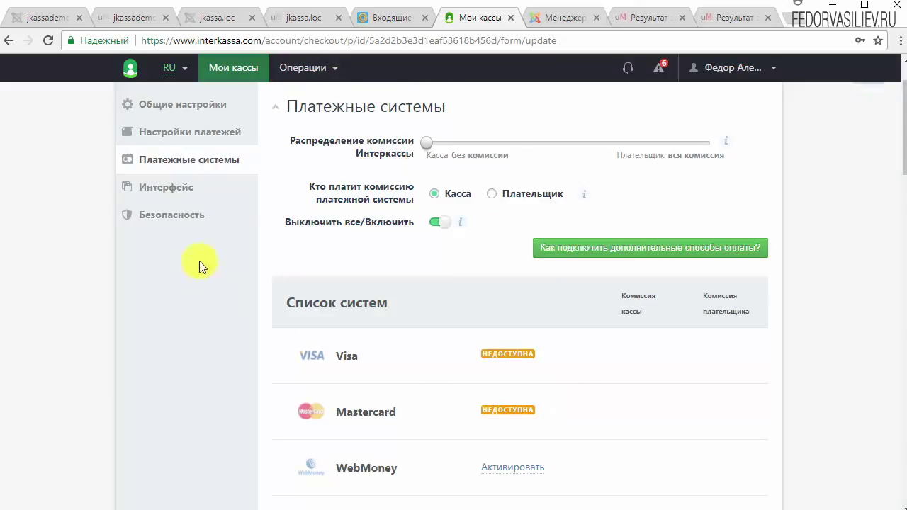
click(157, 71)
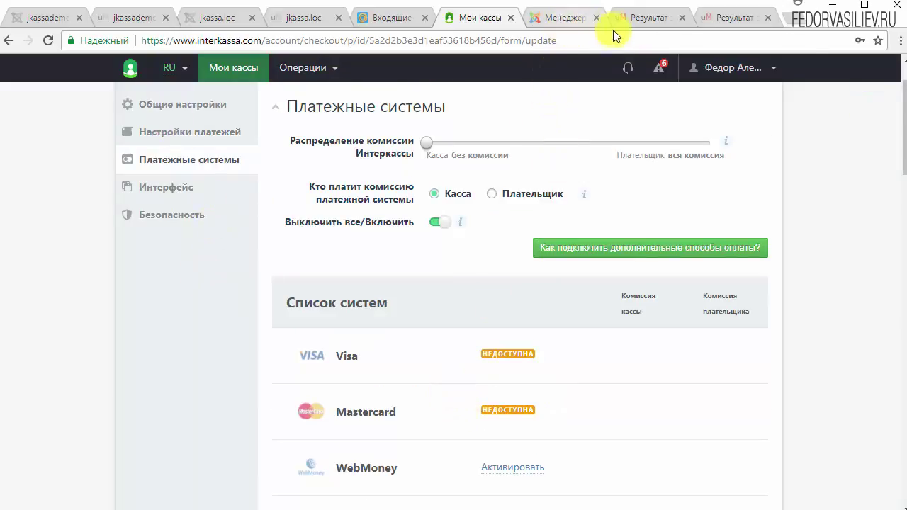
scroll(559, 336, down, 4)
Open the Xiaomi 1More Piston In-Ear Earphones product in the JKassa catalogue, check its price, and close it without changes
click(571, 17)
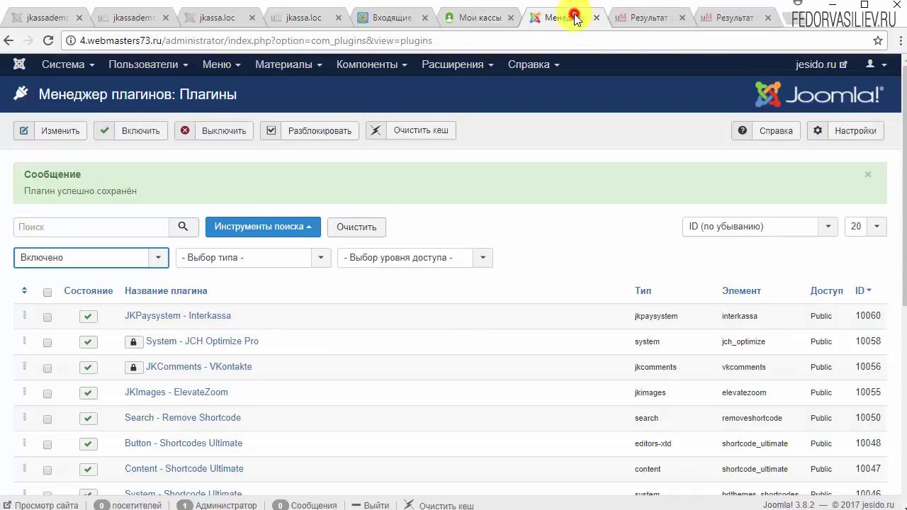
click(369, 66)
mouse_move(382, 87)
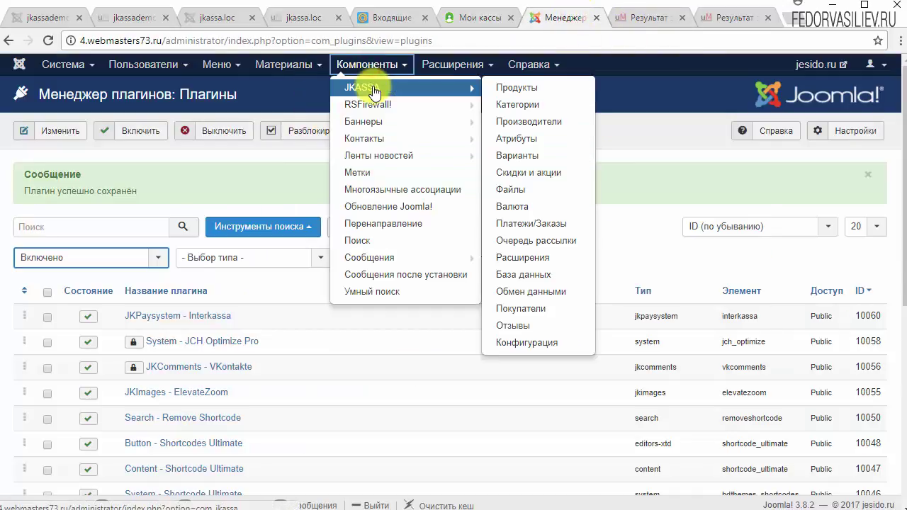
click(513, 83)
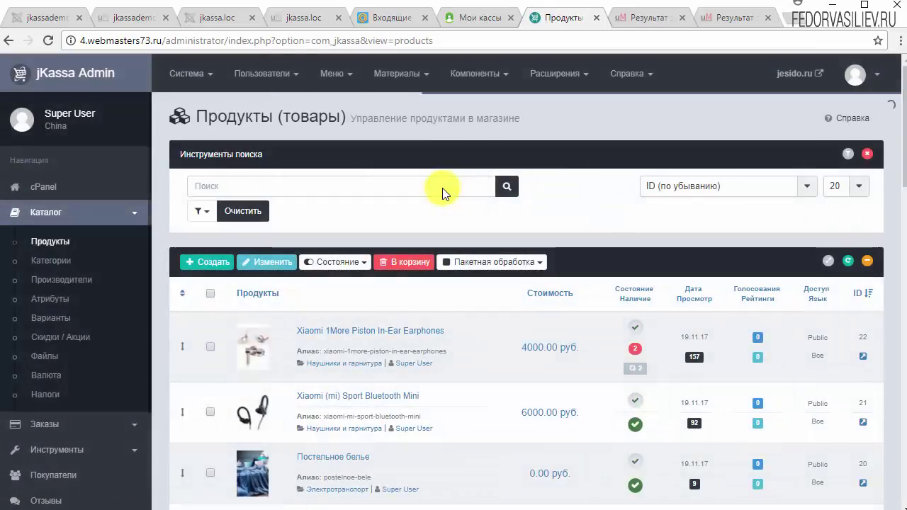
click(404, 331)
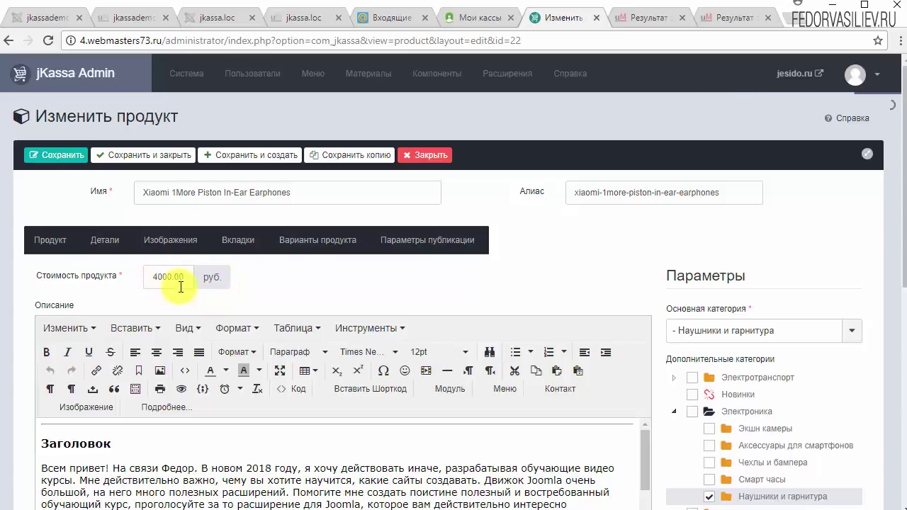
drag(189, 277, 137, 279)
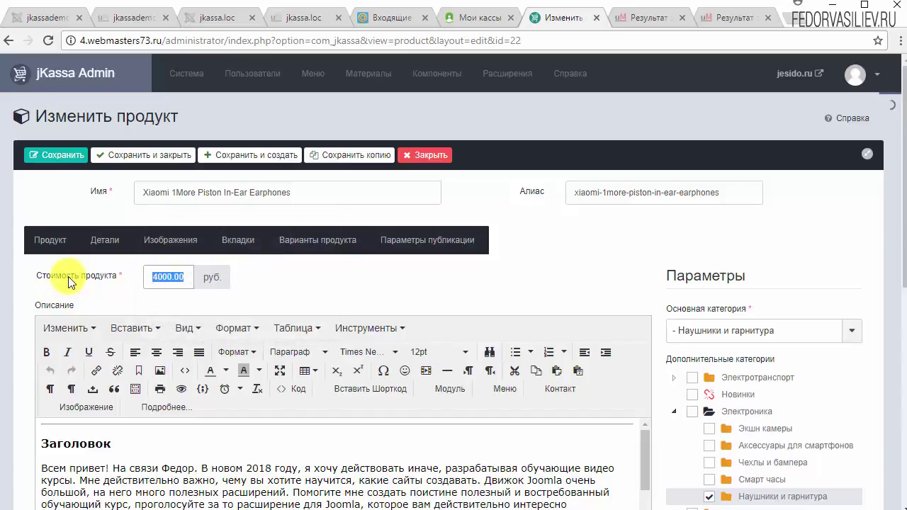
click(423, 158)
Go to the store's order result page and examine the order details, delivery data, product table and total
click(642, 22)
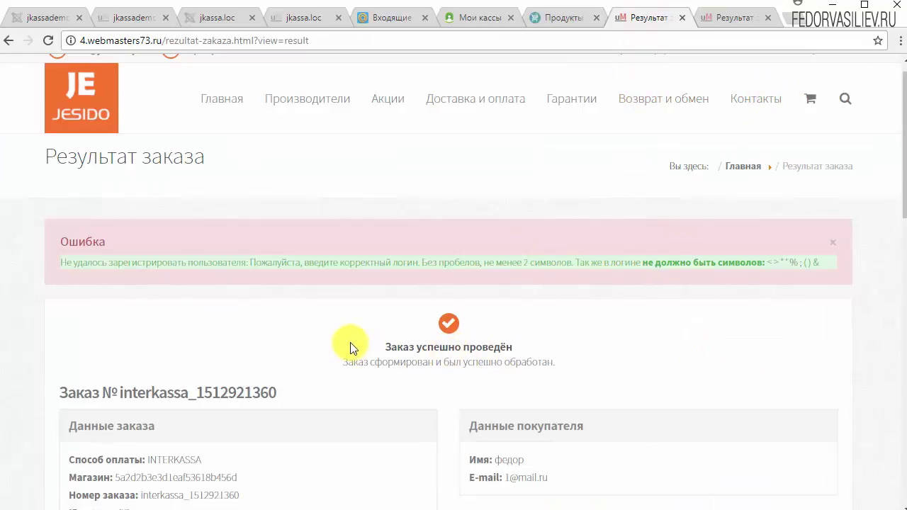
scroll(312, 316, down, 3)
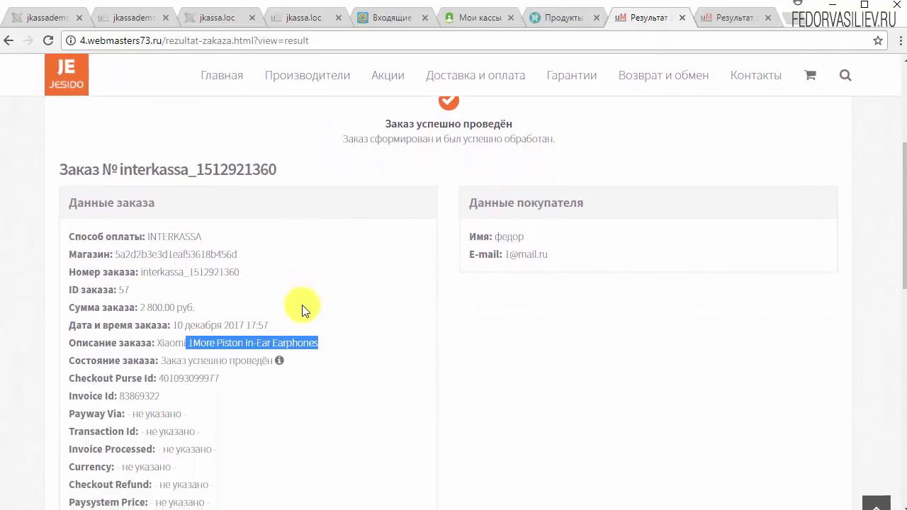
scroll(334, 192, up, 1)
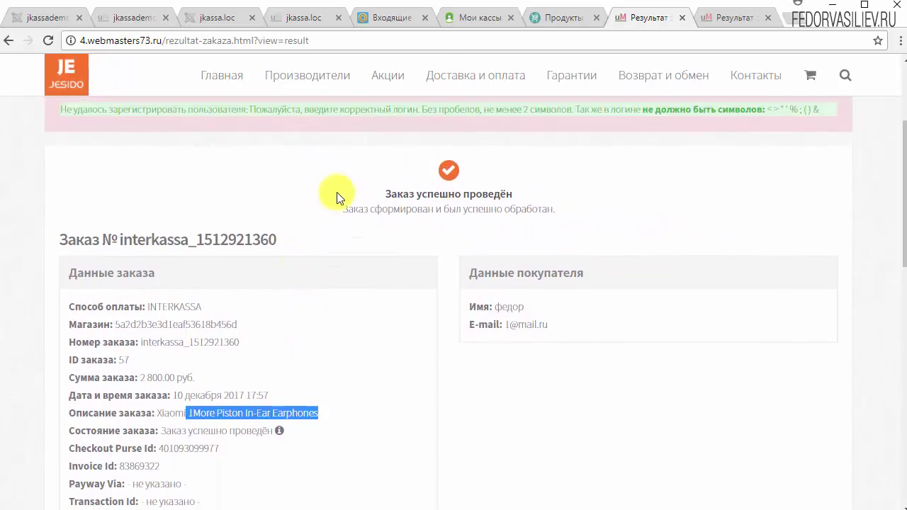
scroll(496, 132, down, 1)
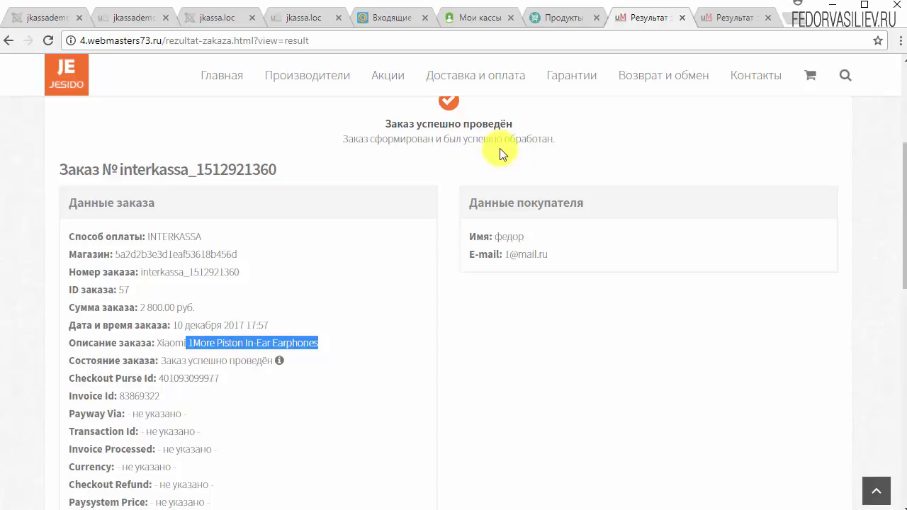
scroll(438, 362, down, 5)
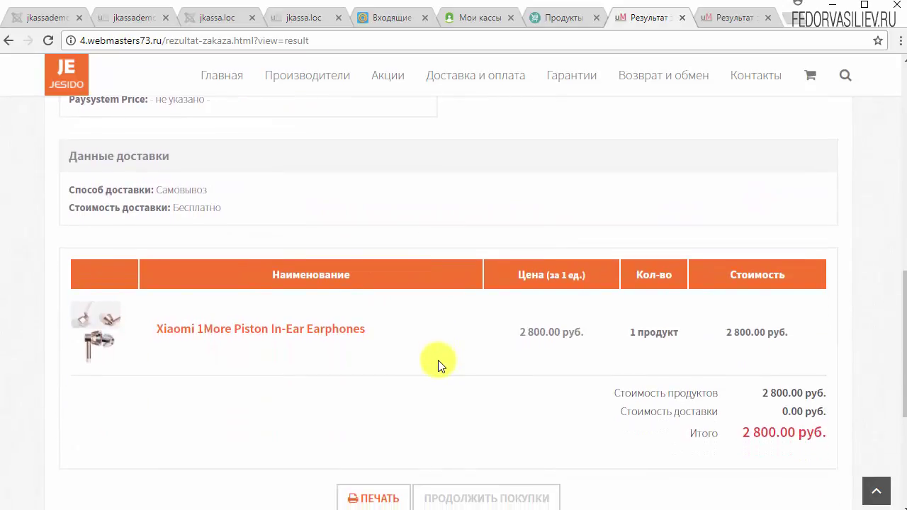
scroll(438, 362, down, 2)
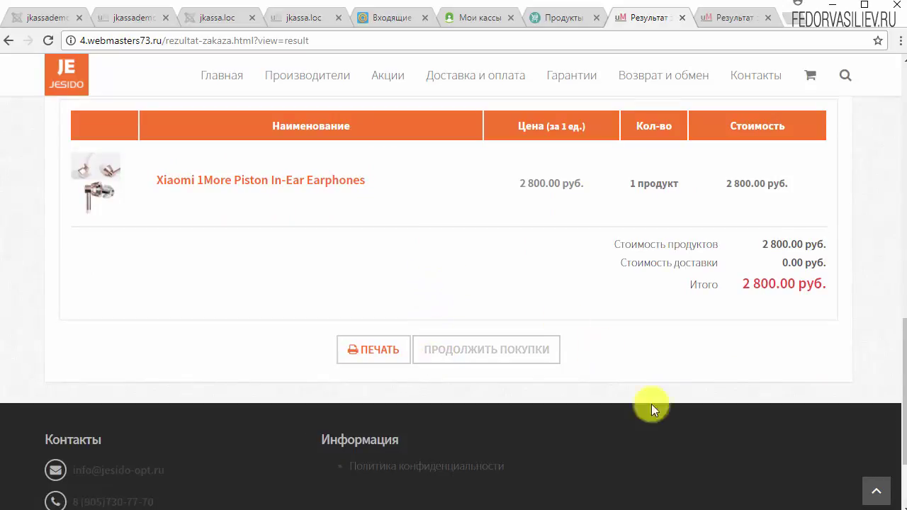
scroll(357, 377, up, 7)
scroll(180, 300, up, 2)
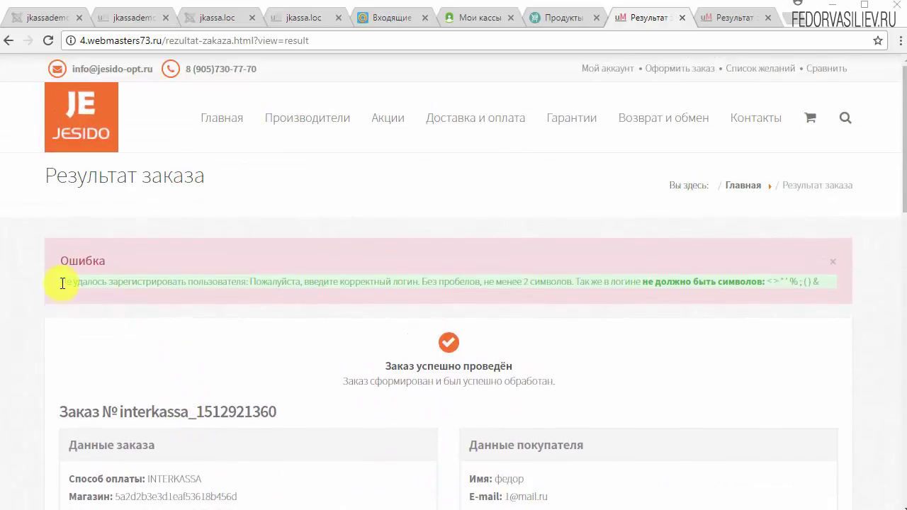
Read the user registration error on the order result page and dismiss it
drag(64, 279, 648, 334)
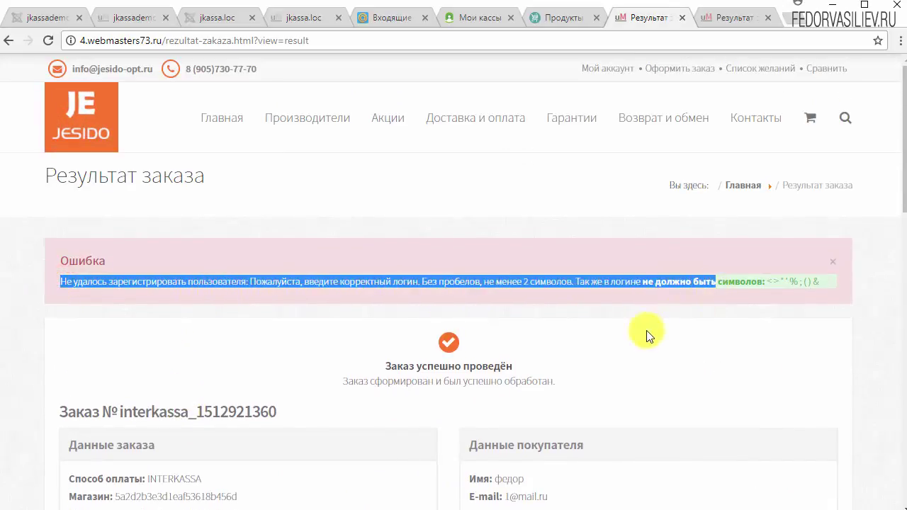
click(610, 327)
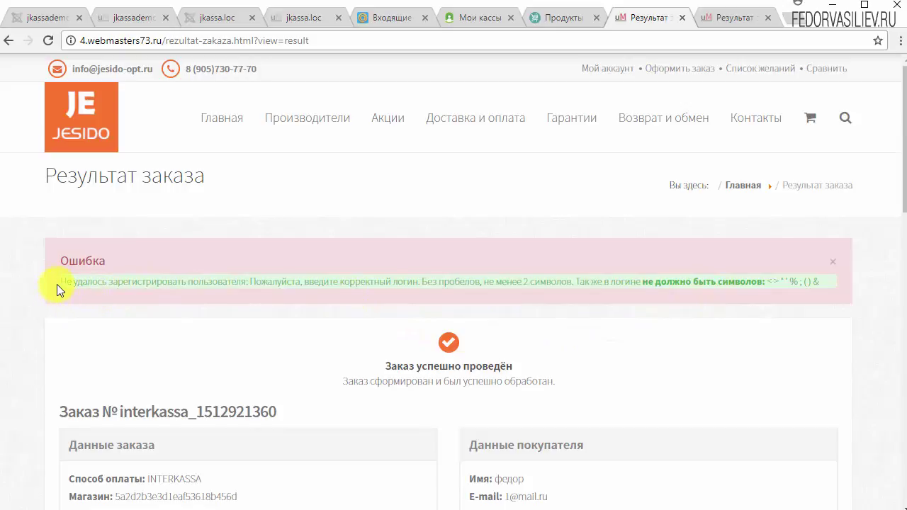
drag(61, 283, 836, 280)
click(835, 264)
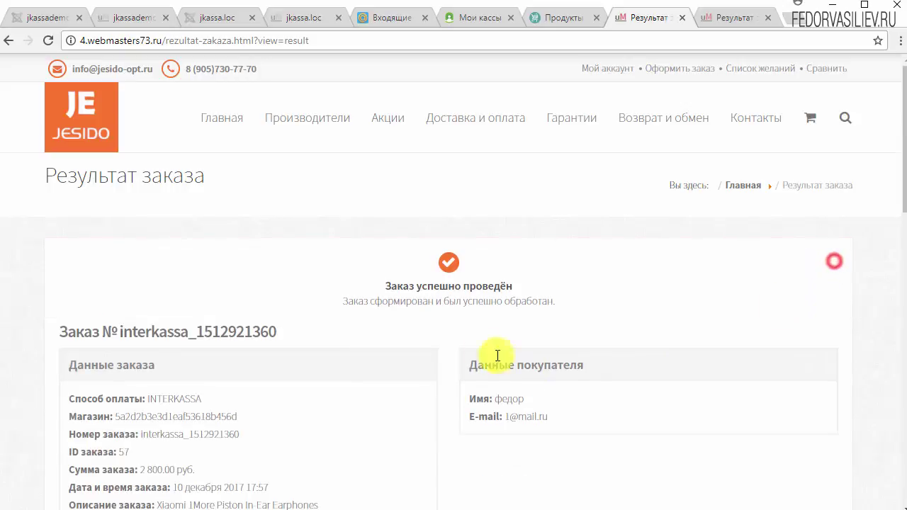
Open the online support chat on the hostiq.com.ua hosting site
key(ctrl+Tab)
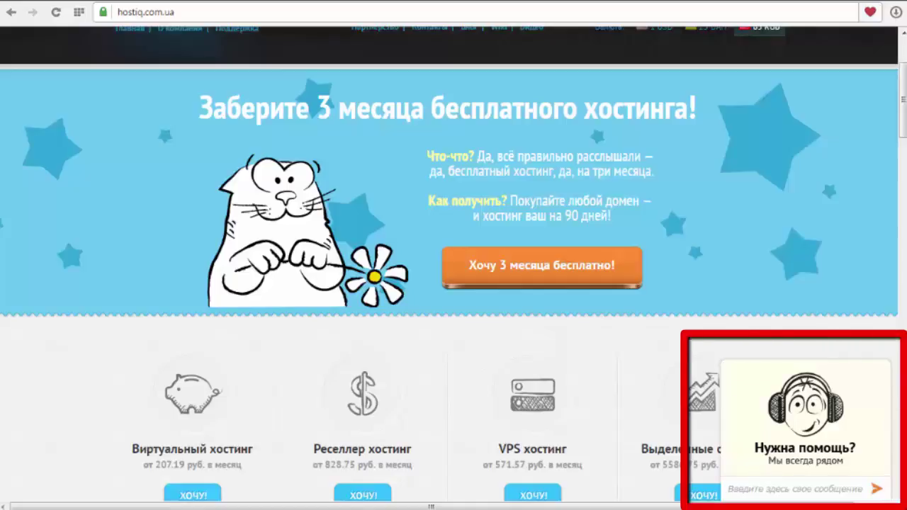
click(799, 452)
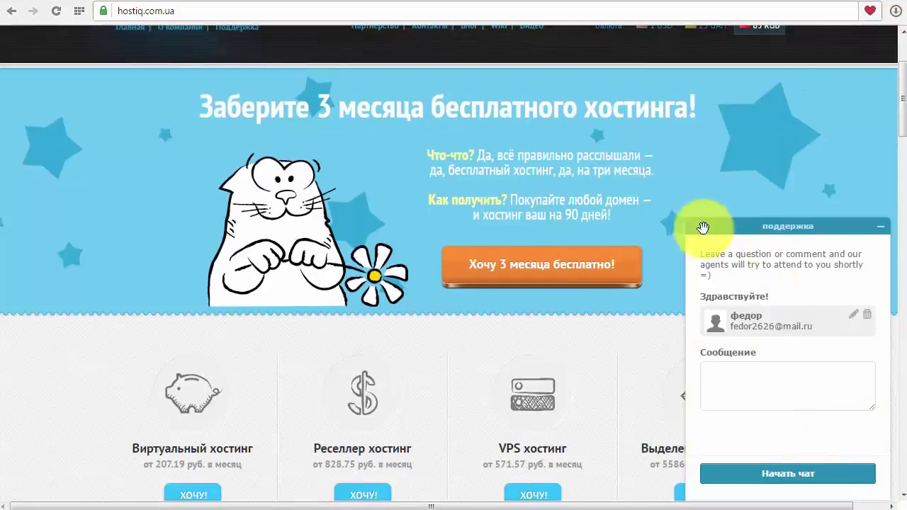